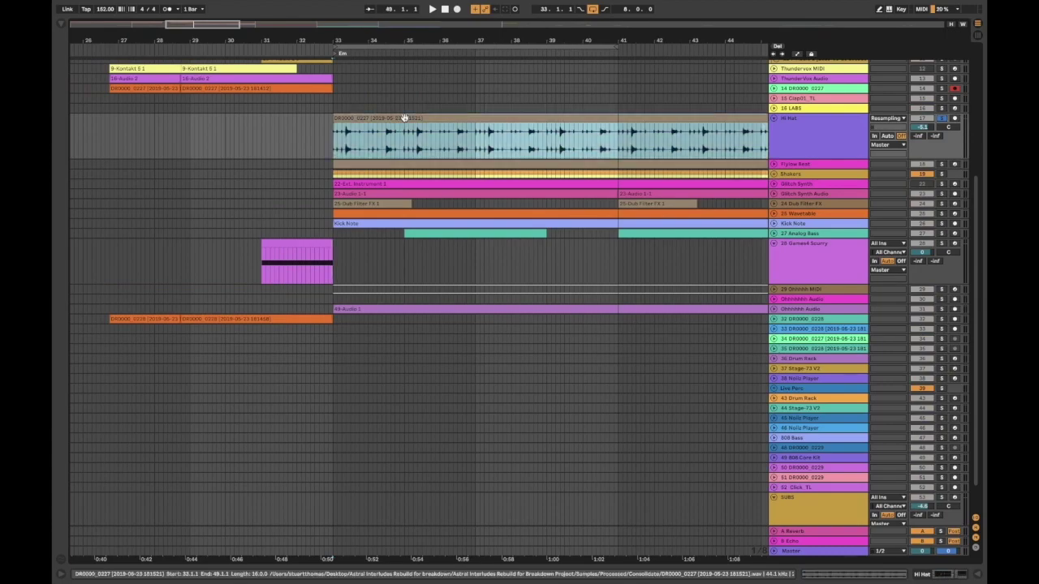
# Audition the Hi Hat track with its Gate and EQ Eight bypassed, and switch both devices back on for comparison
pyautogui.doubleClick(779, 120)
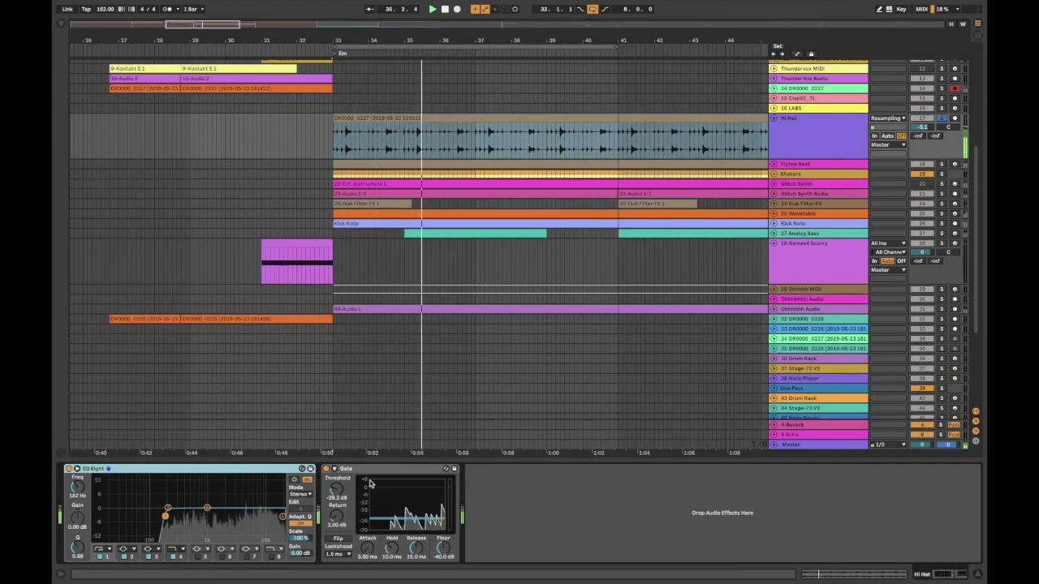
pyautogui.click(325, 469)
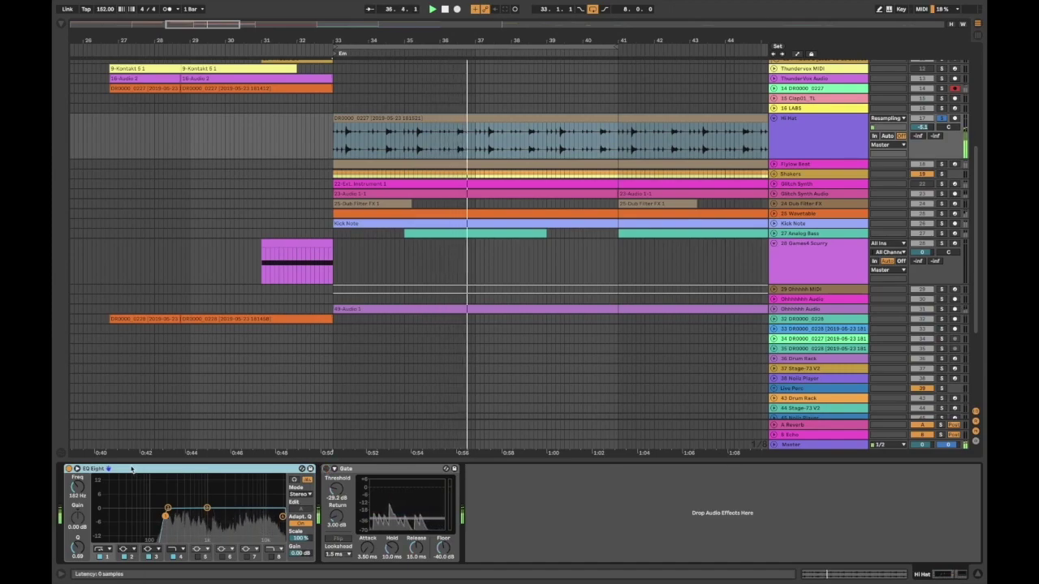
pyautogui.click(68, 469)
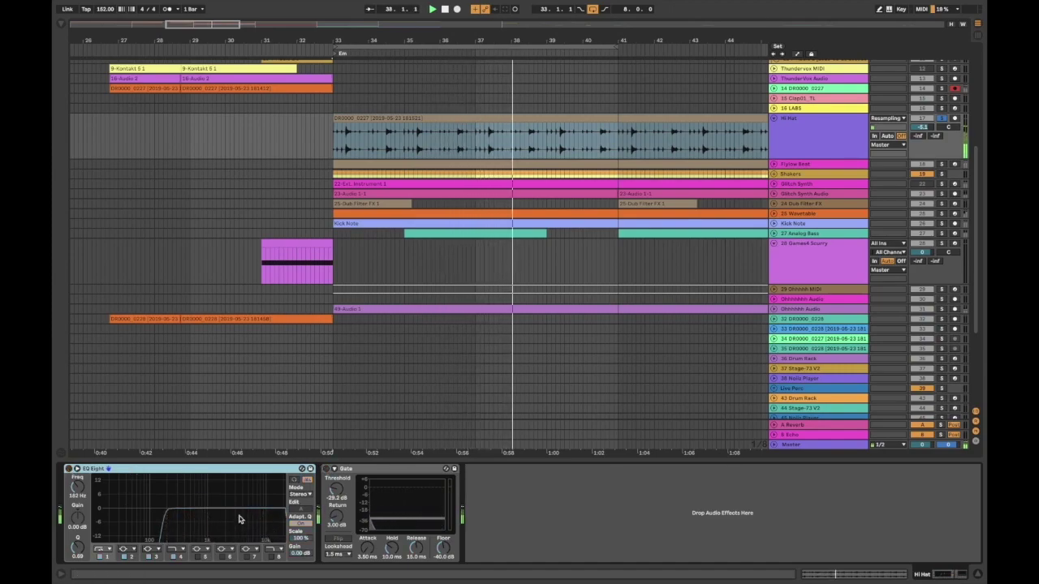
pyautogui.click(332, 144)
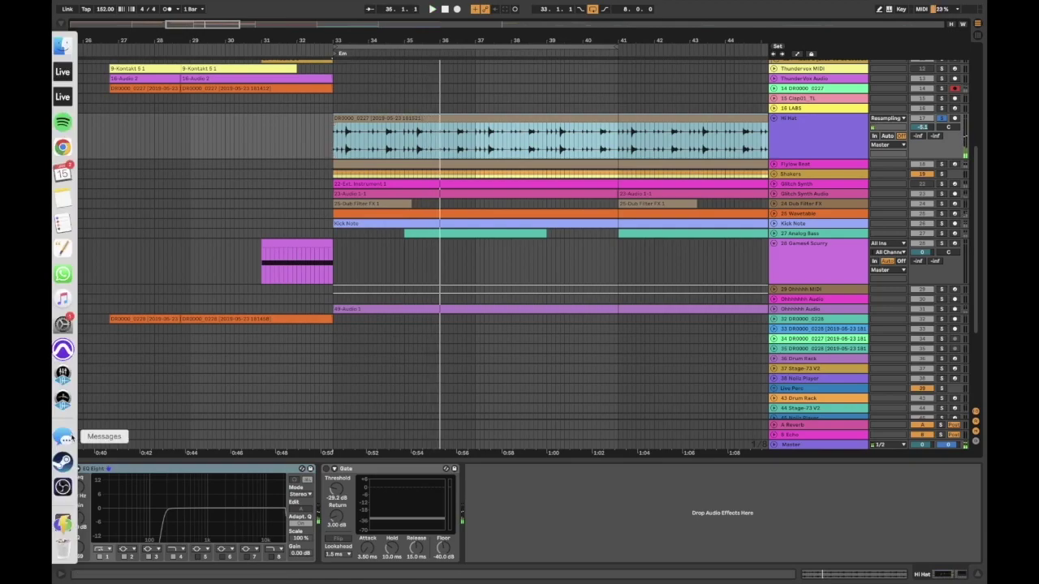
pyautogui.click(78, 474)
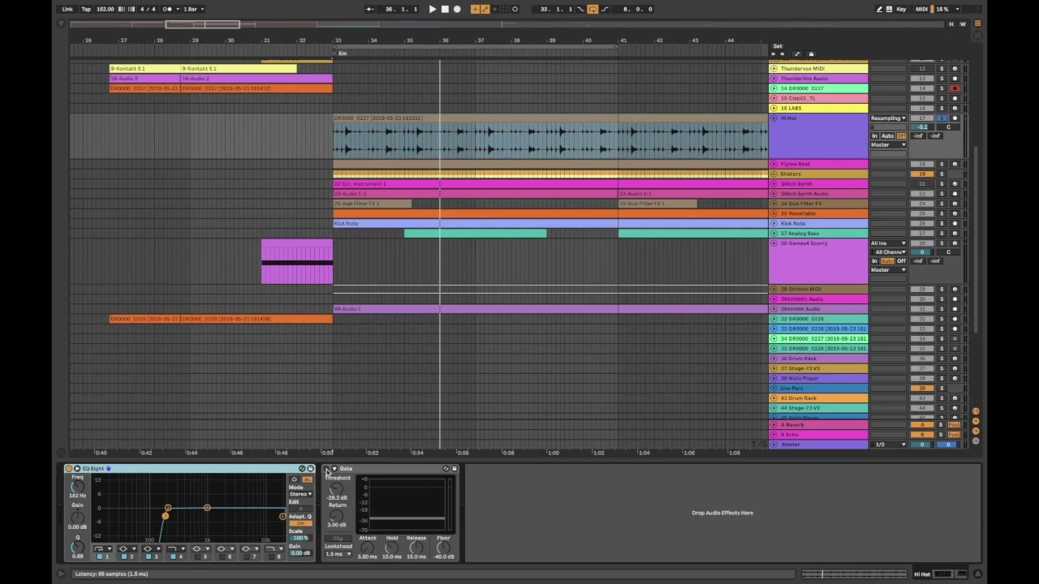
pyautogui.press('space')
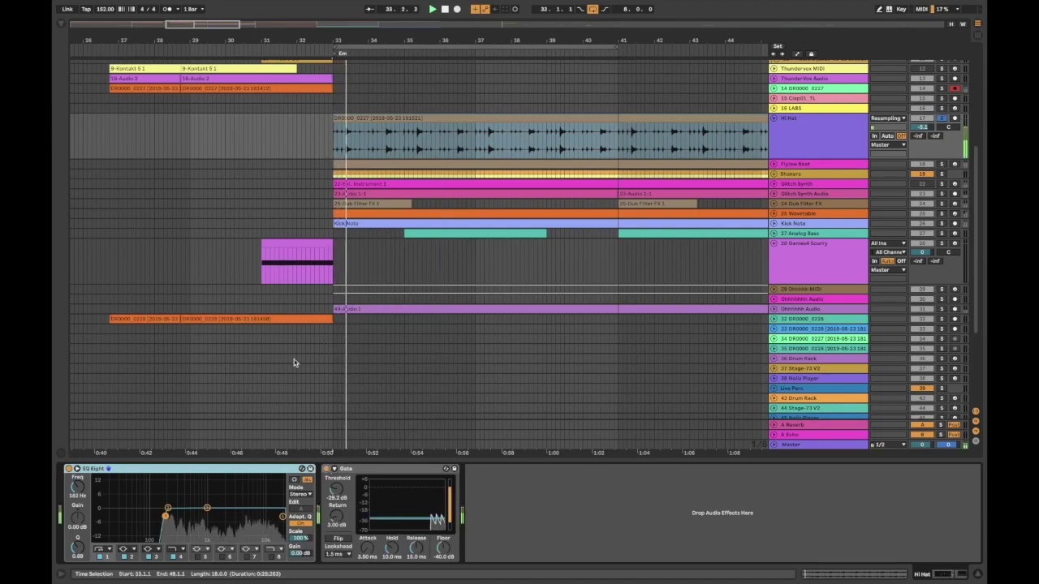
# Solo the Flylow Beat track in place of Hi Hat, show its devices, unfold it and play from bar 33
pyautogui.rightClick(834, 139)
pyautogui.click(798, 128)
pyautogui.press('space')
pyautogui.doubleClick(858, 165)
pyautogui.press('s')
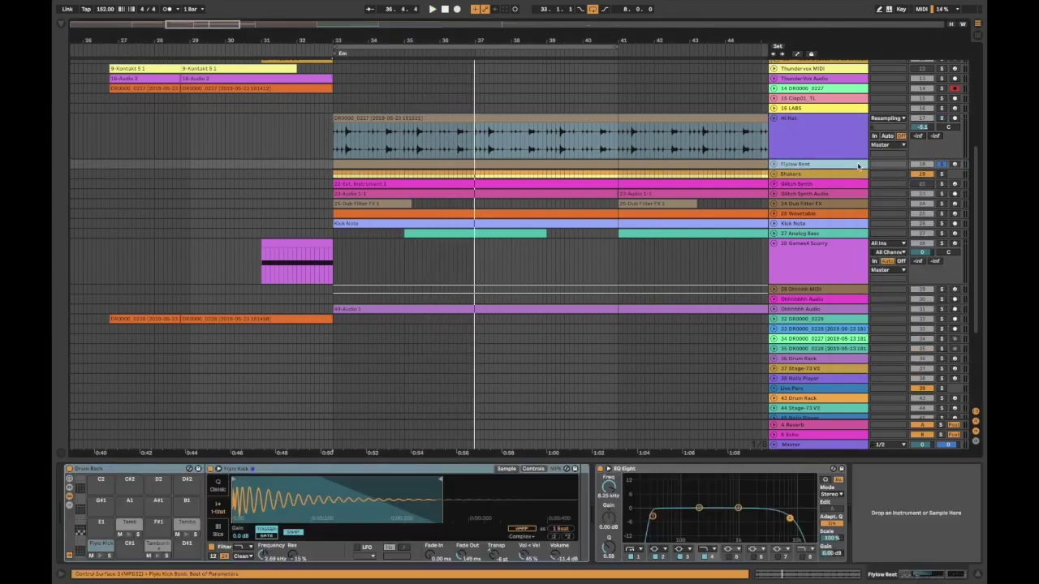
pyautogui.press('space')
pyautogui.click(774, 163)
pyautogui.doubleClick(809, 169)
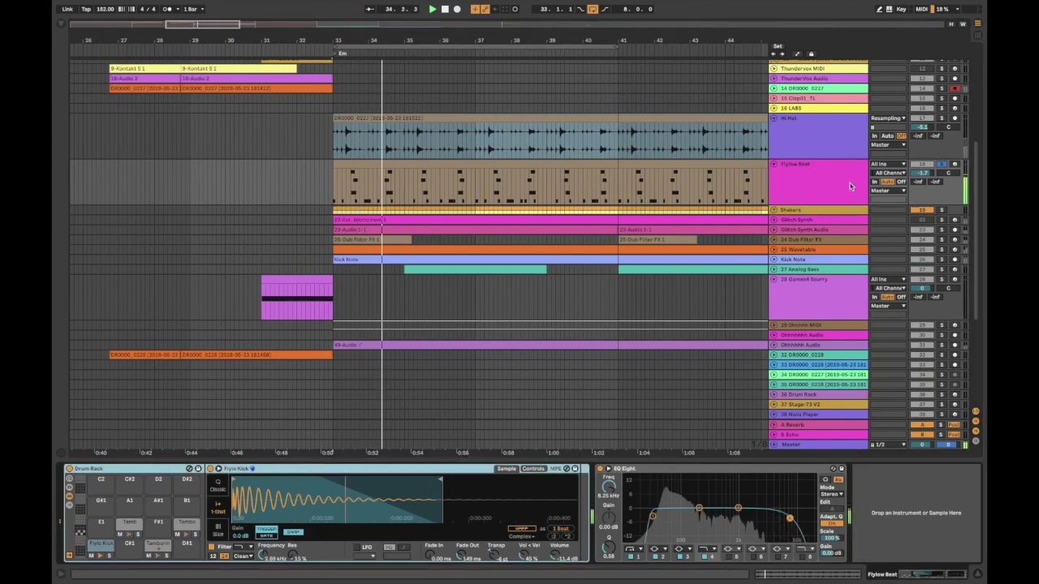
pyautogui.click(331, 191)
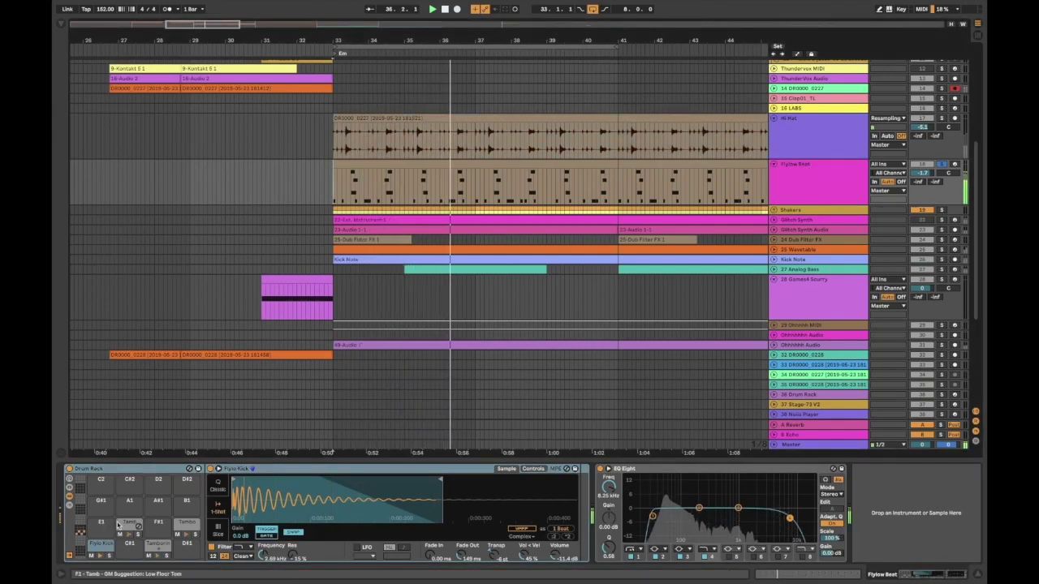
# Check the Tamborine and Tambo pads in the Drum Rack, and open the Flylow Beat clip's notes at 1/16 grid detail
pyautogui.click(158, 545)
pyautogui.click(186, 523)
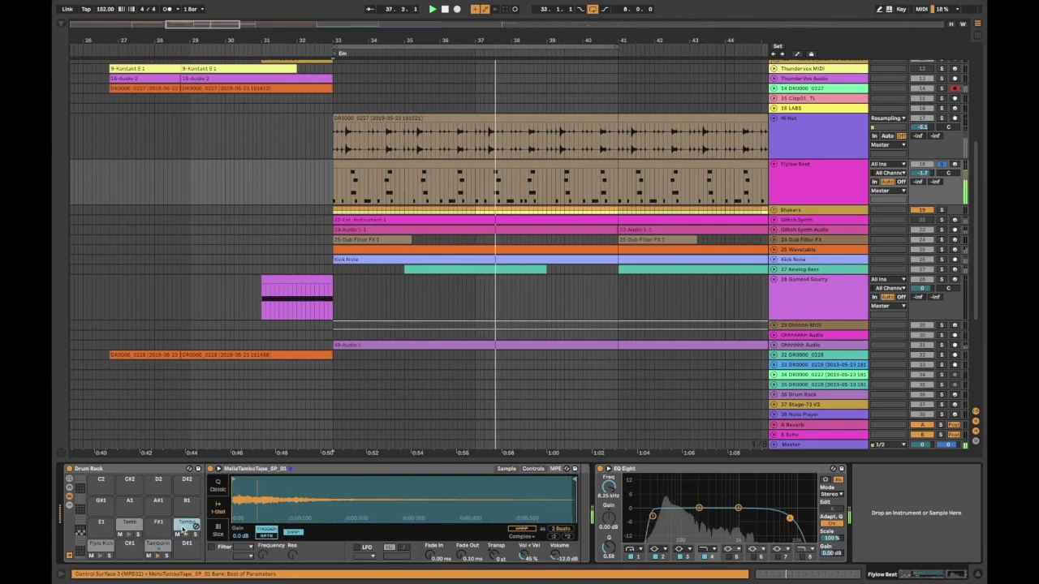
pyautogui.doubleClick(399, 187)
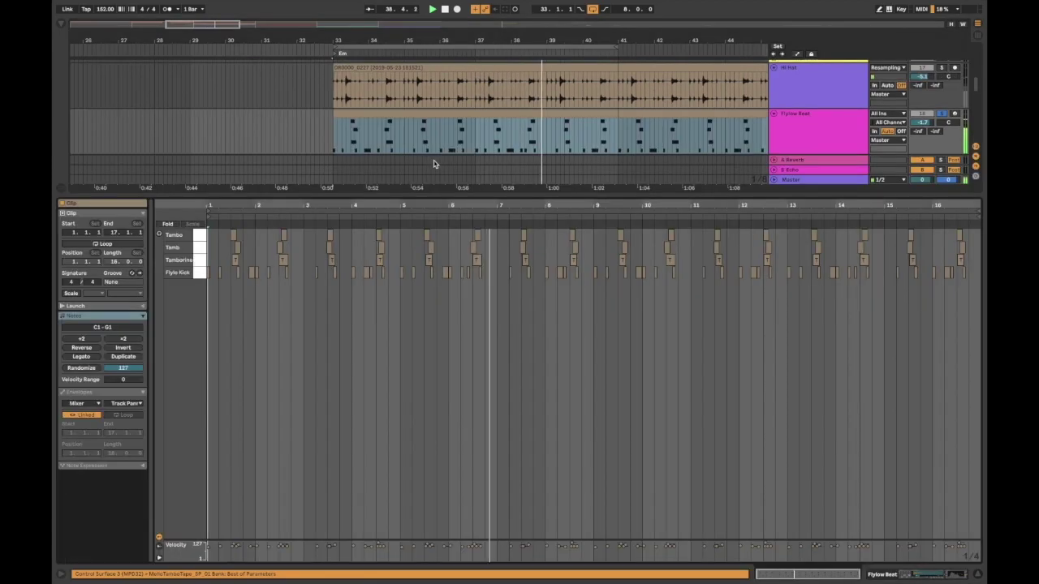
pyautogui.hscroll(-4, 308, 270)
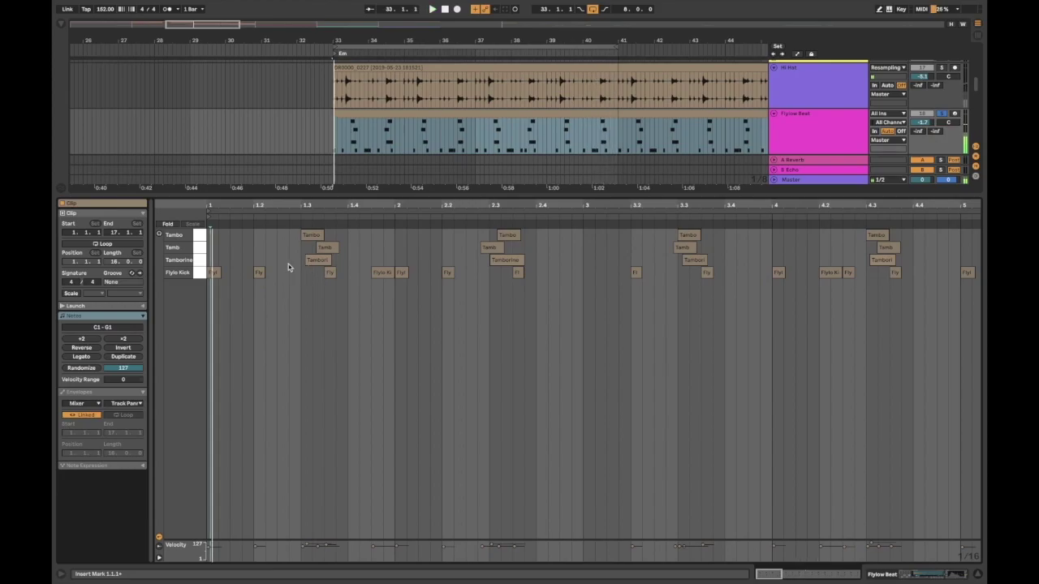
# Examine the timing of the tambourine and Flylo Kick notes across the Flylow Beat clip, and close the note editor
pyautogui.moveTo(290, 265); pyautogui.dragTo(323, 242)
pyautogui.click(293, 254)
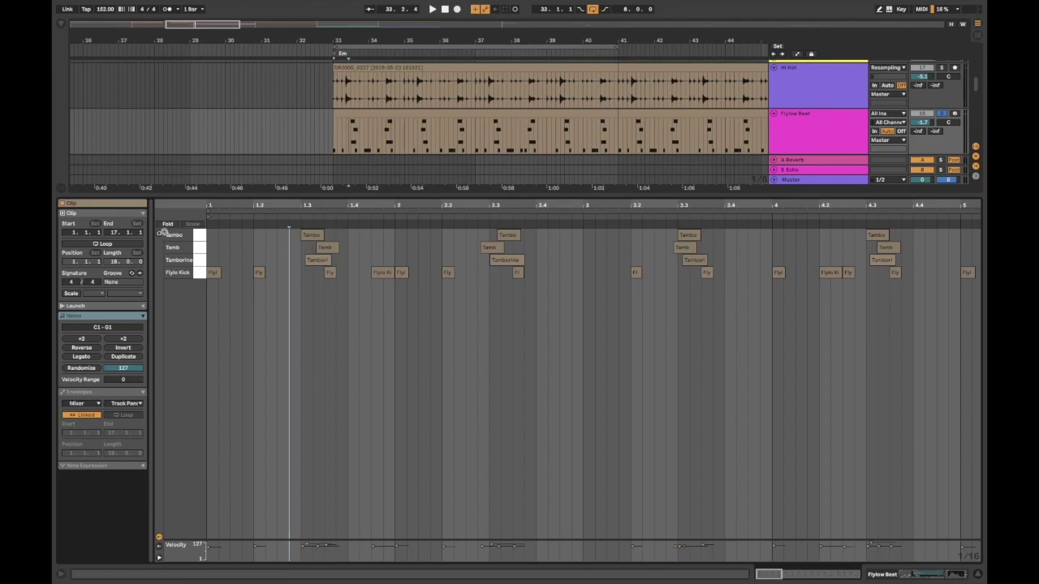
pyautogui.click(314, 261)
pyautogui.click(311, 237)
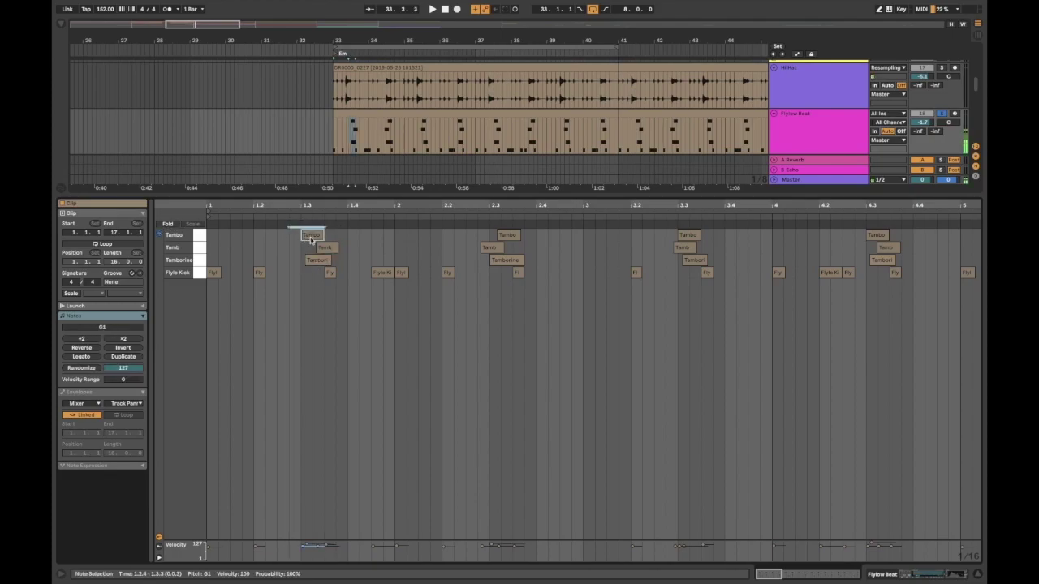
pyautogui.click(267, 283)
pyautogui.click(258, 273)
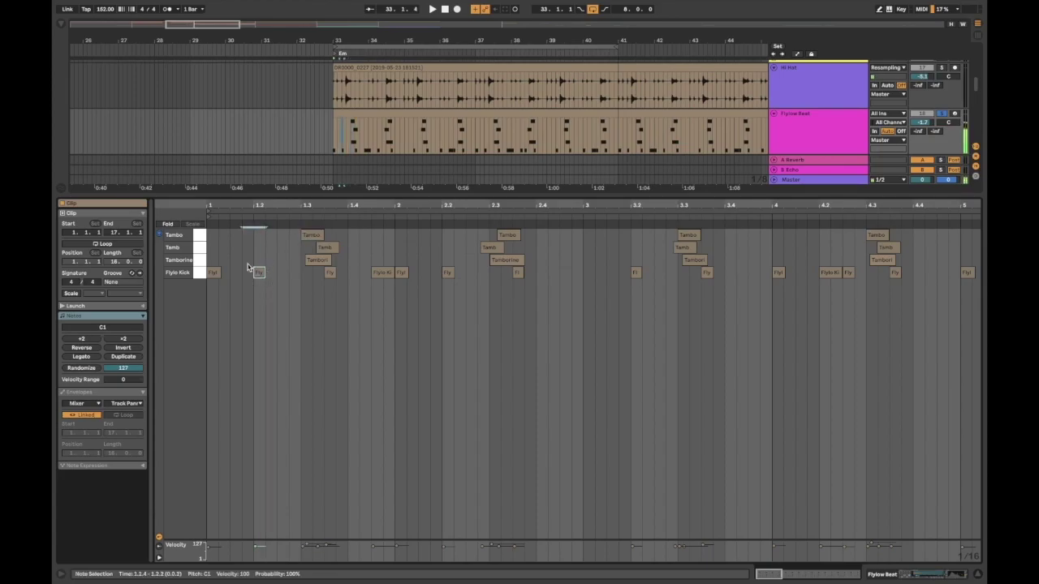
pyautogui.hscroll(10, 347, 282)
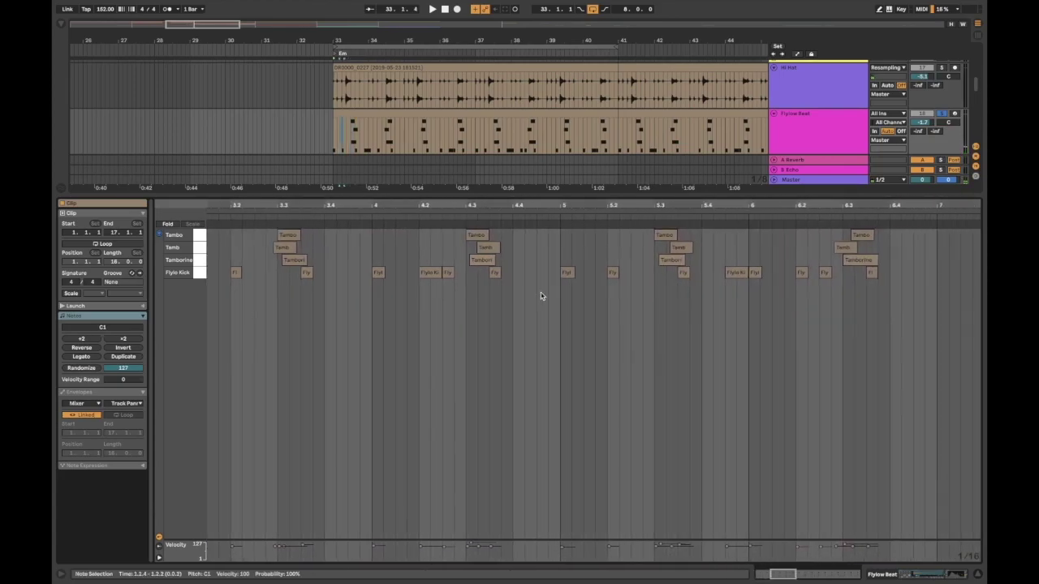
pyautogui.hscroll(12, 745, 308)
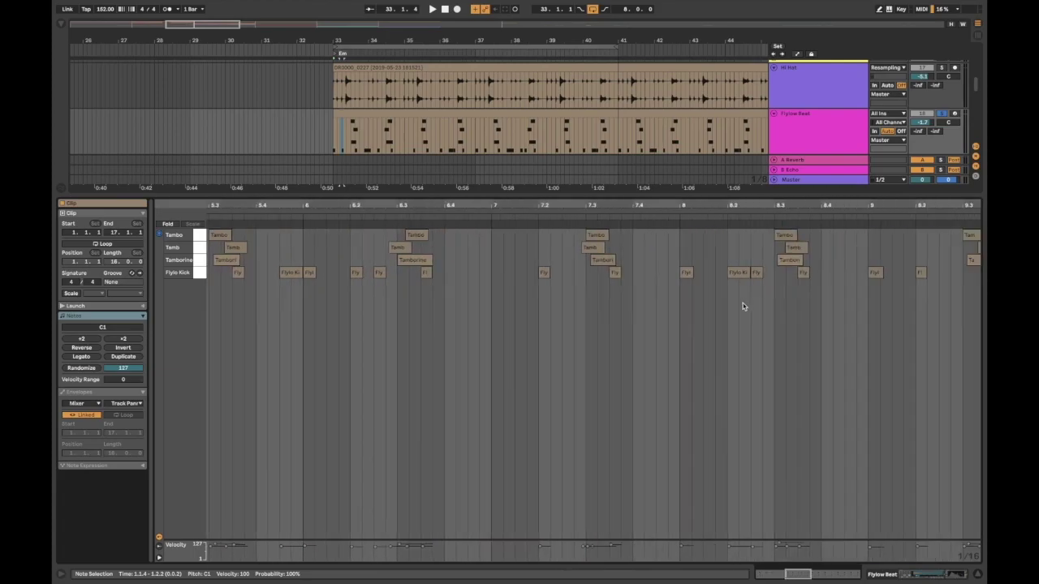
pyautogui.hscroll(-15, 667, 289)
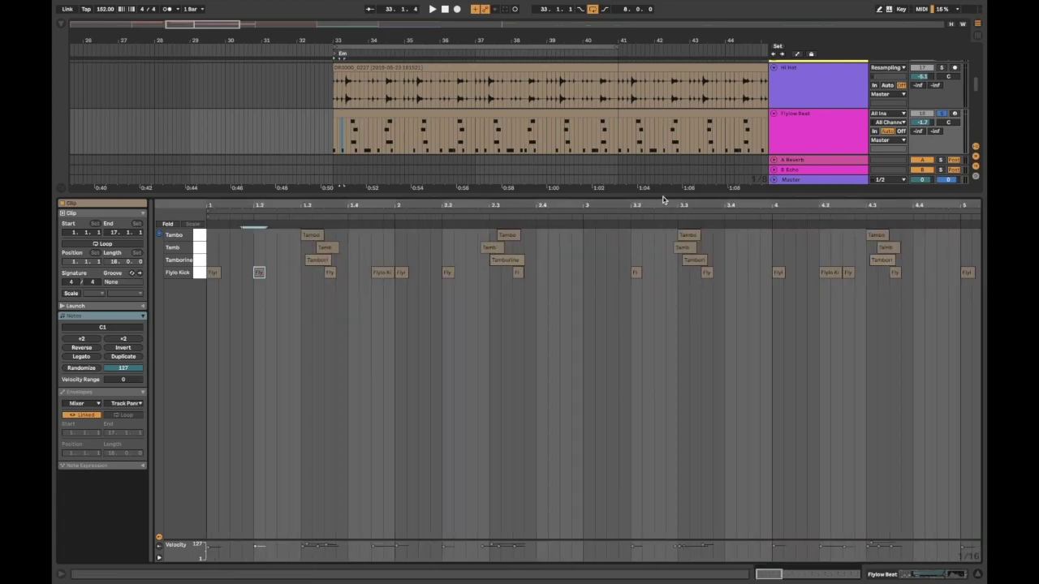
pyautogui.press('super+alt+l')
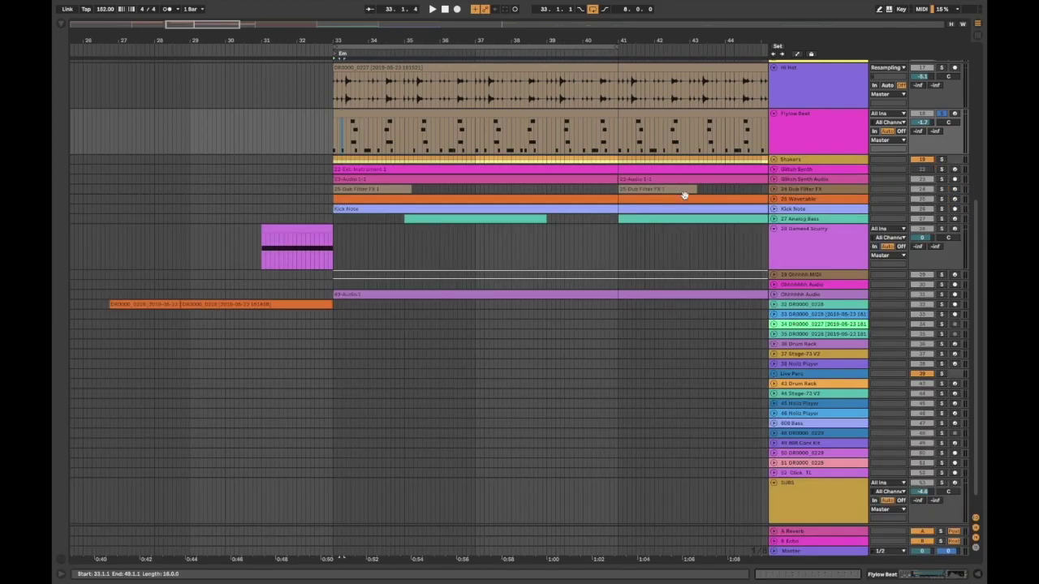
# Shape the Flylo Kick pad's sample with a transpose of -6 st, a 227 ms fade out and an earlier sample end
pyautogui.doubleClick(785, 149)
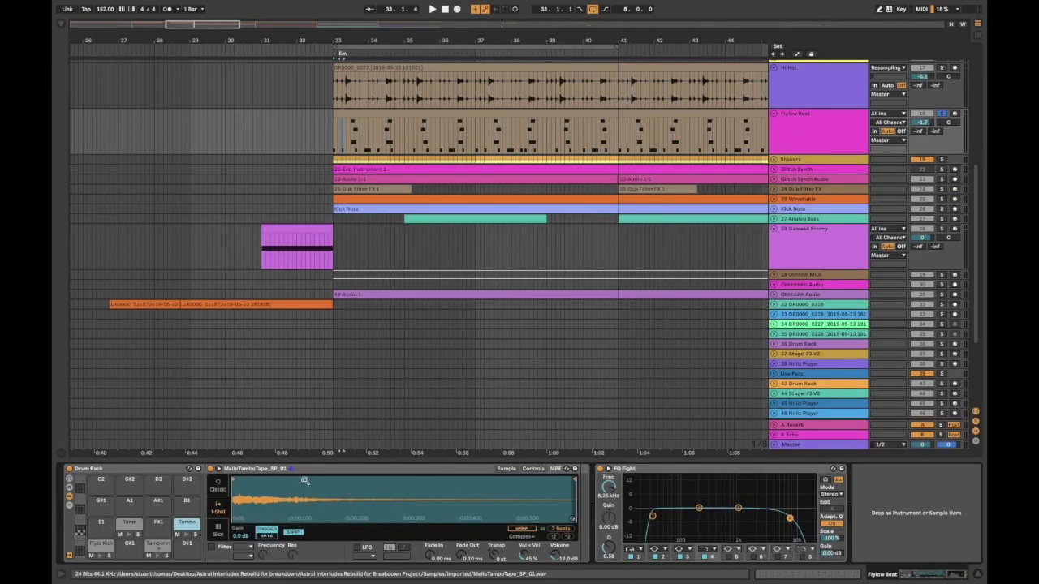
pyautogui.click(101, 544)
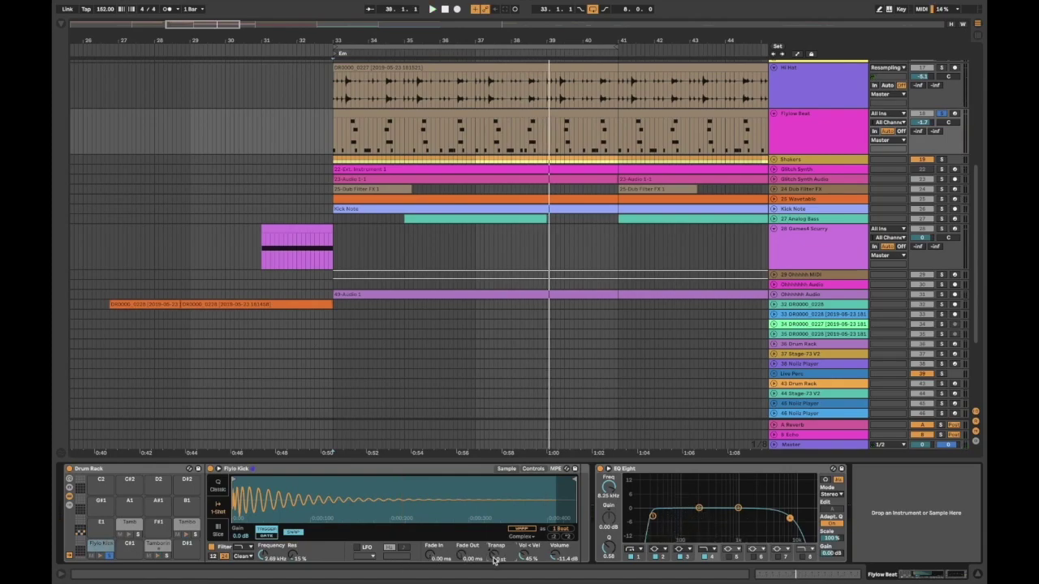
pyautogui.moveTo(461, 560)
pyautogui.mouseDown()
pyautogui.moveTo(461, 520)
pyautogui.moveTo(461, 531)
pyautogui.mouseUp()
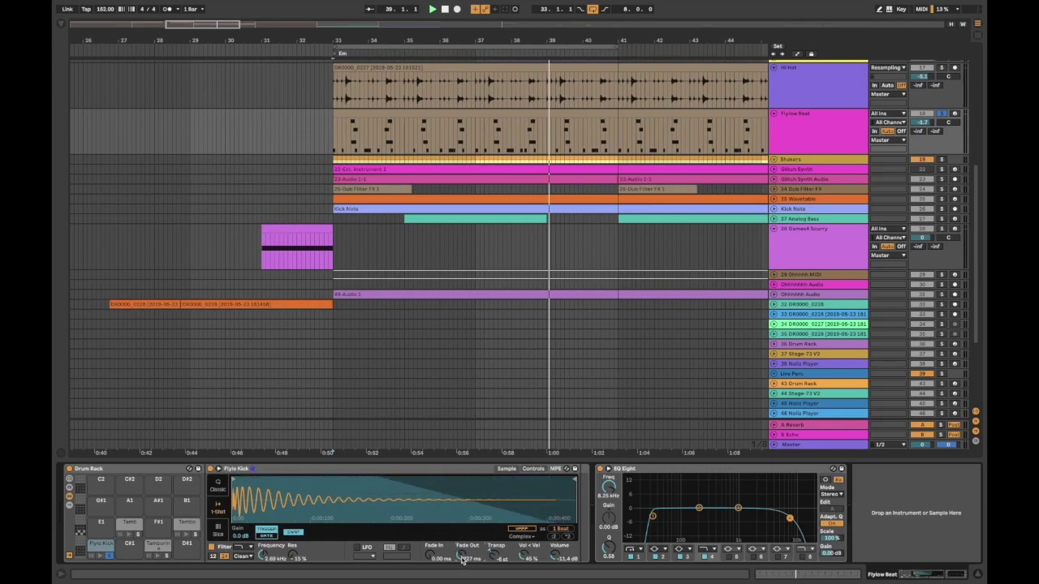
pyautogui.press('space')
pyautogui.moveTo(574, 479); pyautogui.dragTo(421, 486)
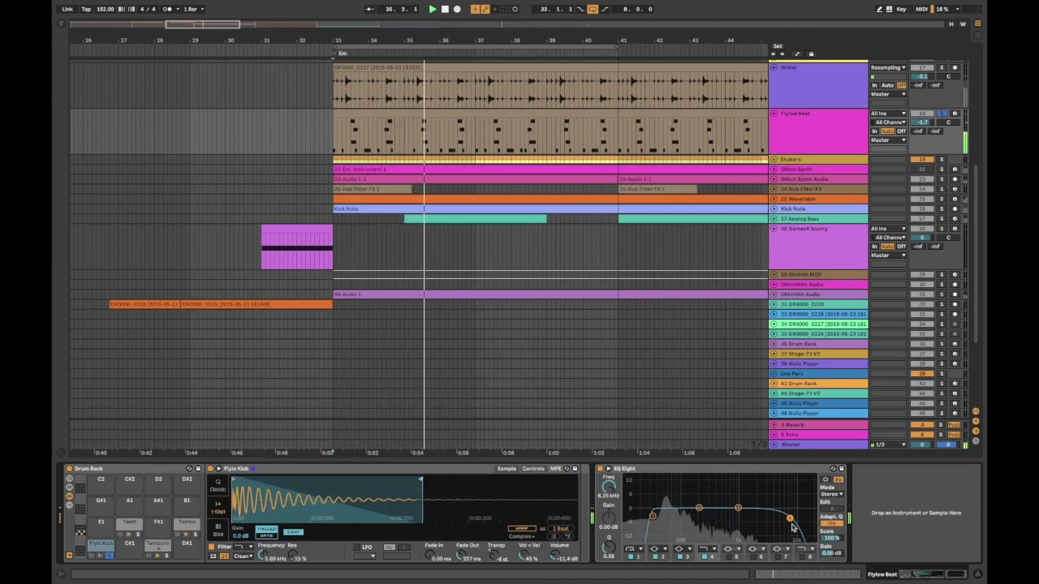
# Set the Flylo Kick's filter to 3.43 kHz with 12% resonance and the EQ Eight high cut to 6.67 kHz
pyautogui.moveTo(793, 528); pyautogui.dragTo(789, 531)
pyautogui.click(532, 469)
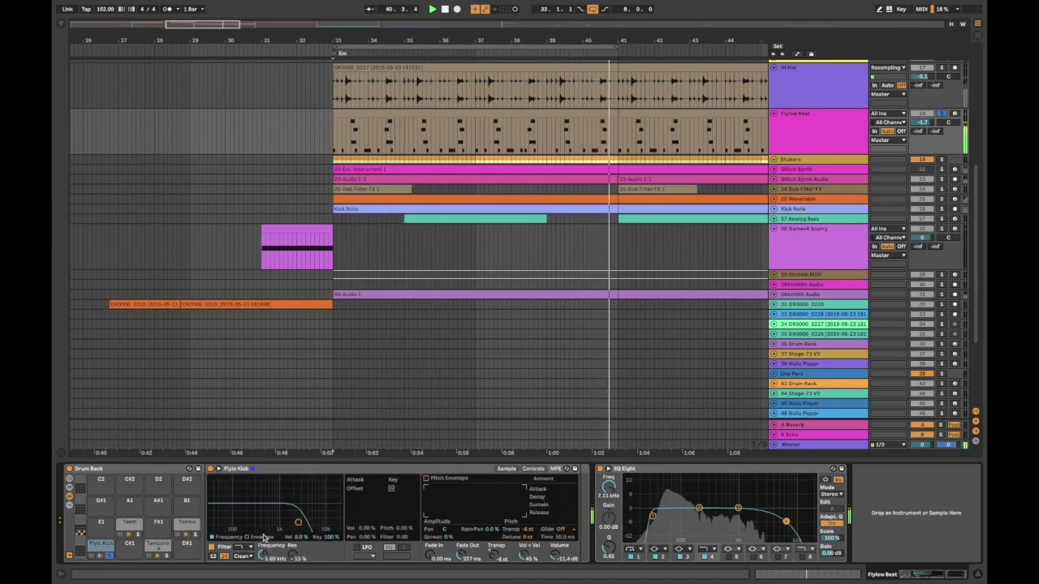
pyautogui.moveTo(299, 522)
pyautogui.mouseDown()
pyautogui.moveTo(336, 522)
pyautogui.moveTo(304, 527)
pyautogui.mouseUp()
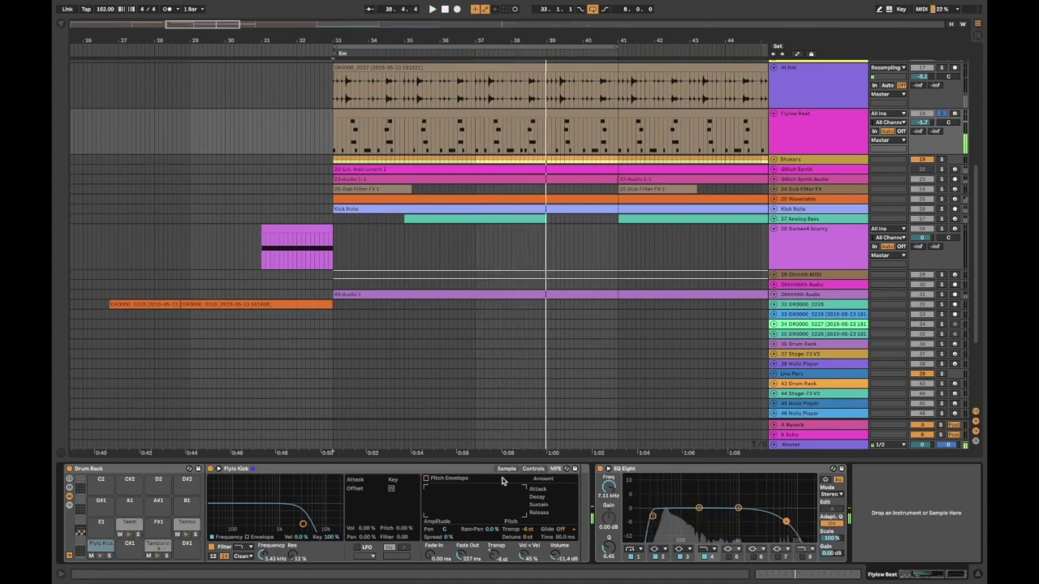
pyautogui.click(684, 470)
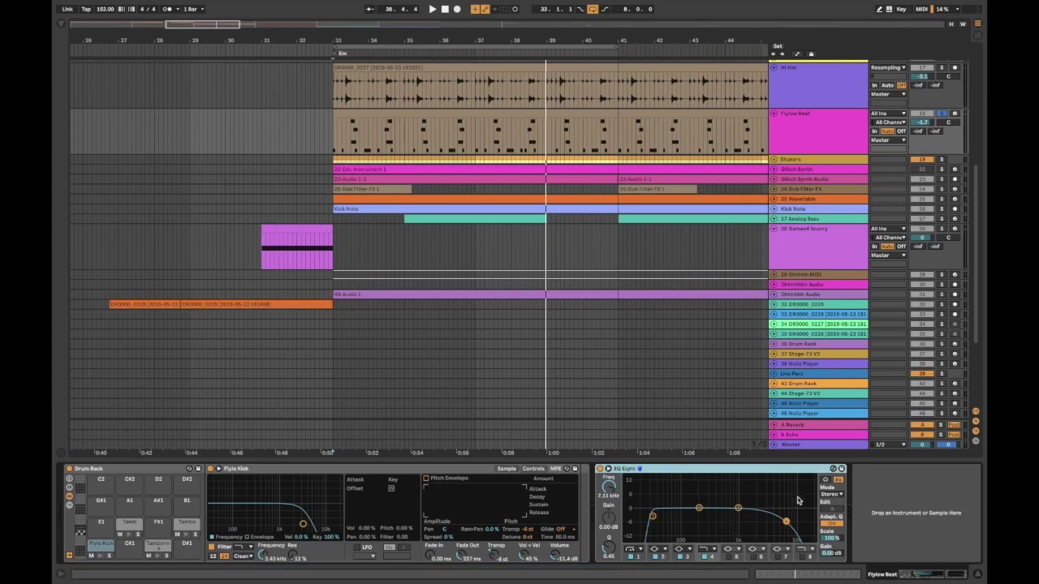
pyautogui.moveTo(785, 517)
pyautogui.mouseDown()
pyautogui.moveTo(816, 520)
pyautogui.moveTo(784, 520)
pyautogui.mouseUp()
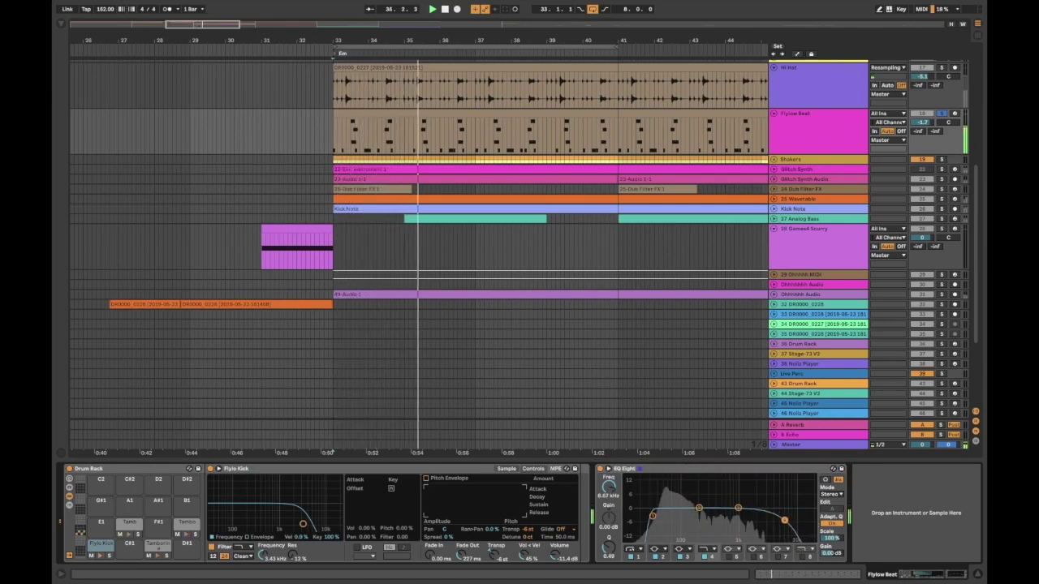
# Solo the Shakers group in place of Flylow Beat, unfold it and play it from bar 33
pyautogui.click(820, 141)
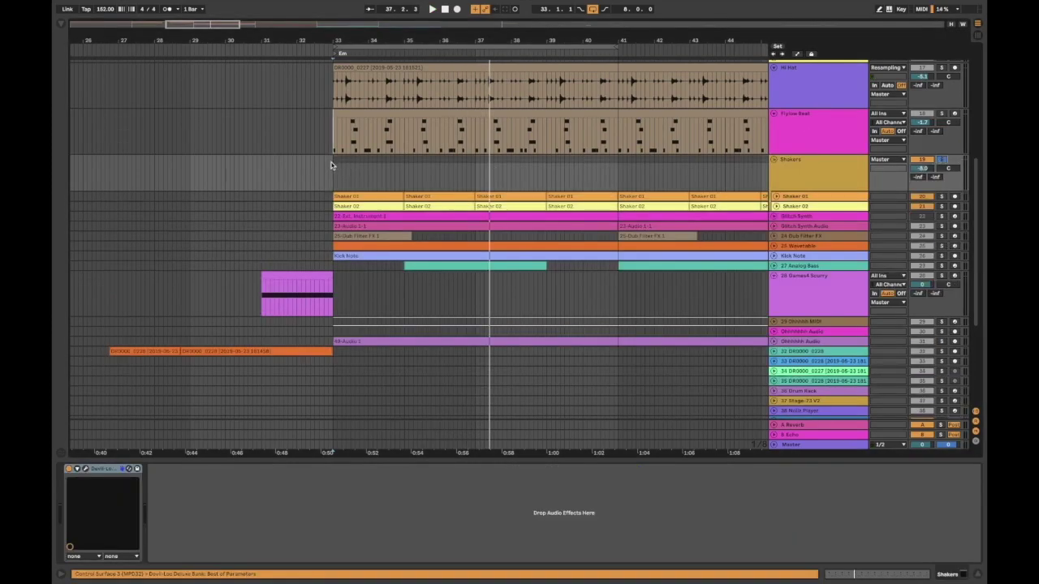
pyautogui.press('space')
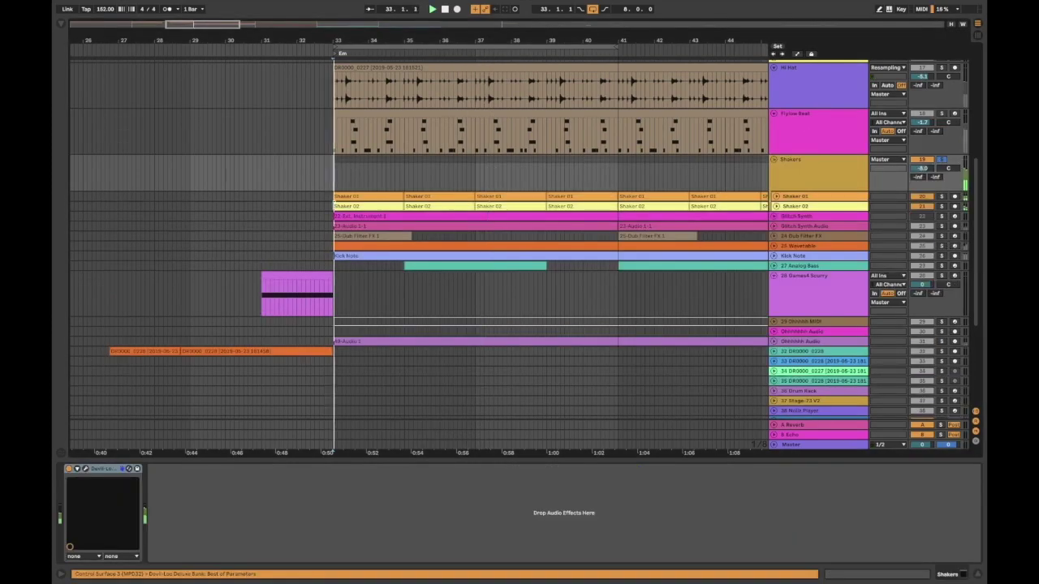
pyautogui.click(810, 175)
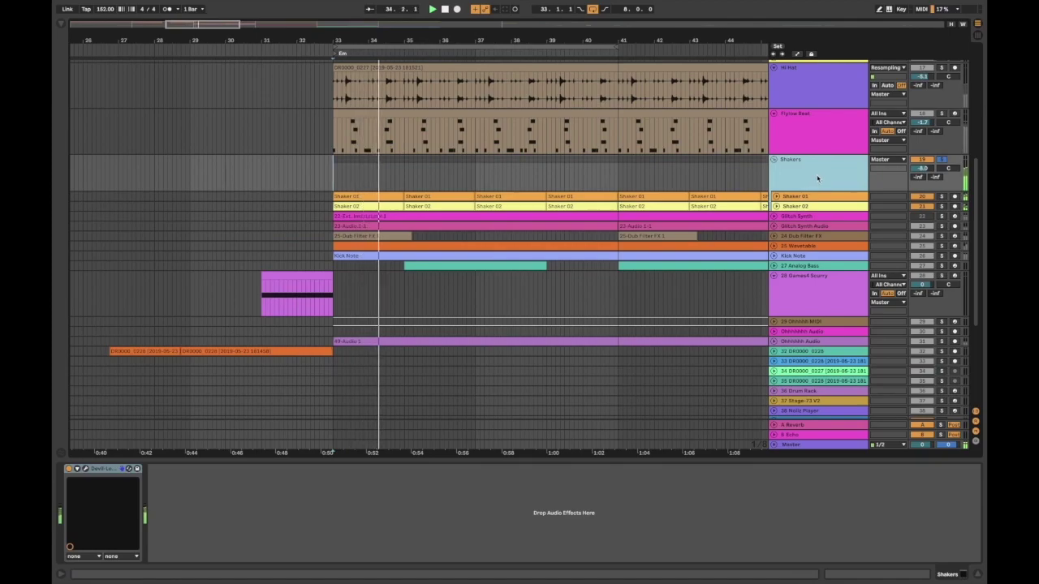
pyautogui.doubleClick(818, 179)
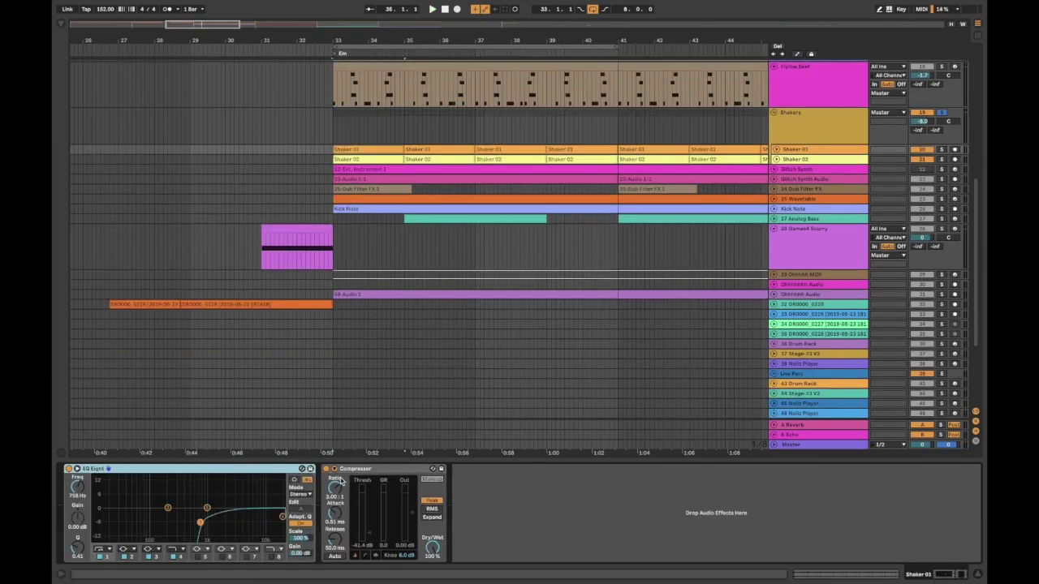
# Check Shaker 01's Compressor, unfold the Shaker 02 track and reveal its Compressor's sidechain settings
pyautogui.click(372, 472)
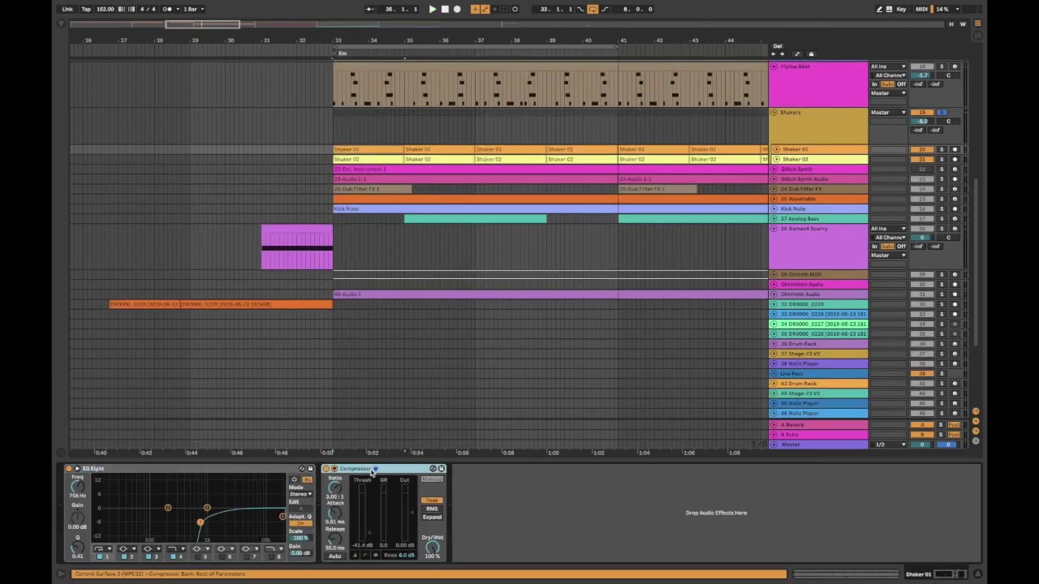
pyautogui.click(778, 160)
pyautogui.click(795, 160)
pyautogui.click(799, 151)
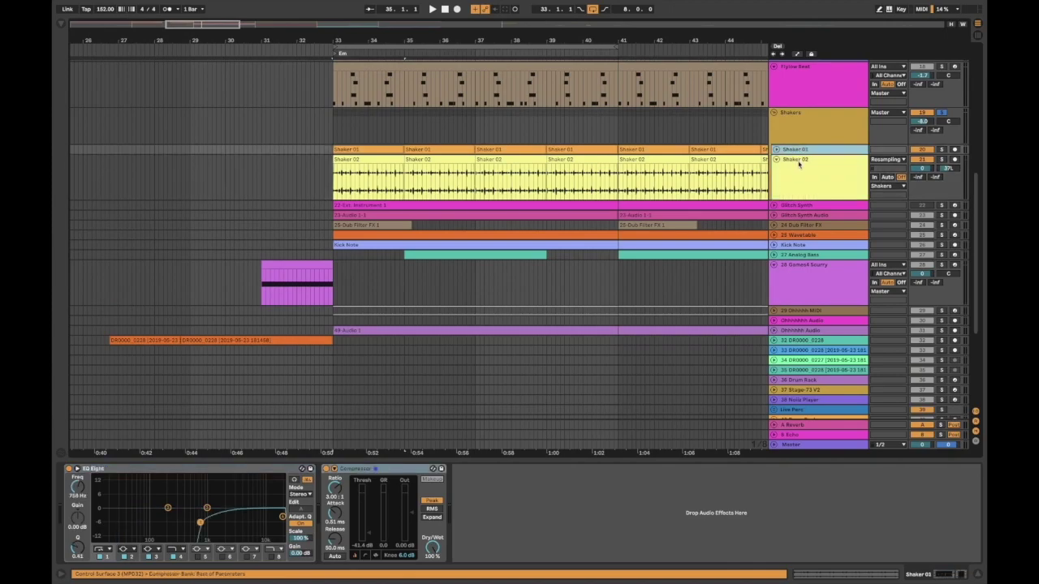
pyautogui.click(798, 163)
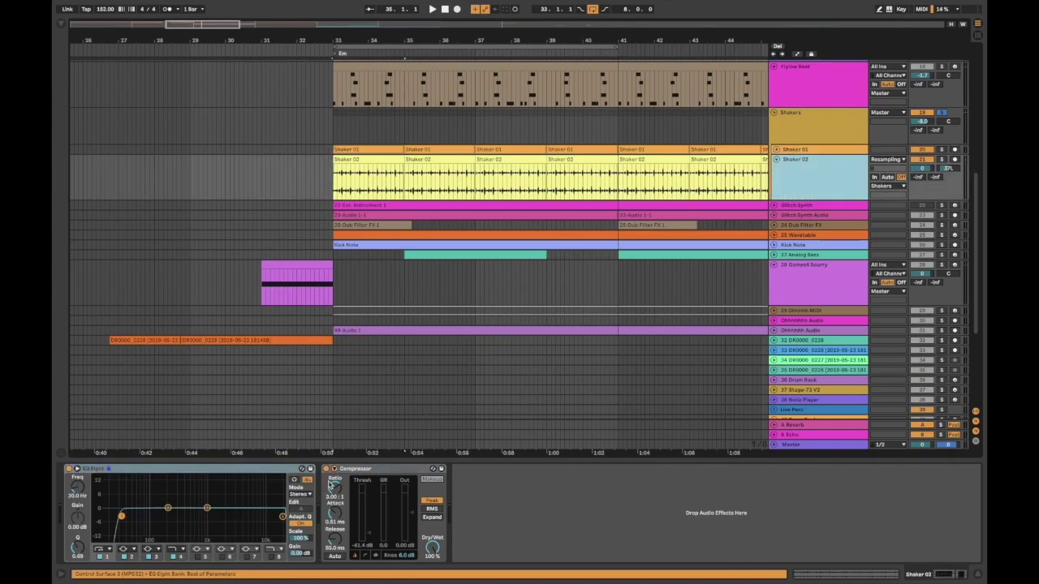
pyautogui.click(335, 475)
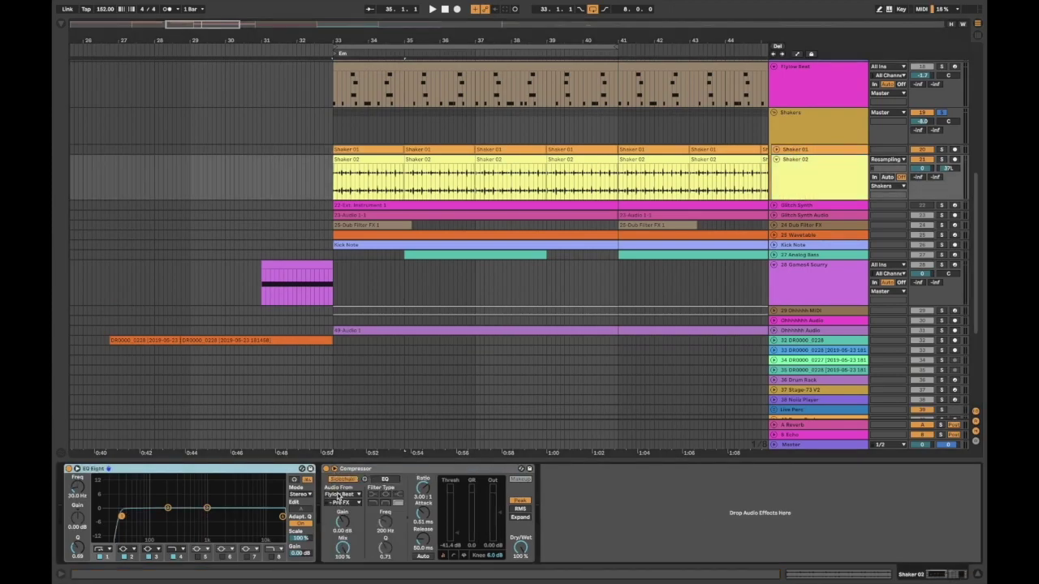
# Check the Shaker 02 Compressor's sidechain source, and play the Shakers soloed together with Flylow Beat from bar 33
pyautogui.click(340, 494)
pyautogui.click(344, 184)
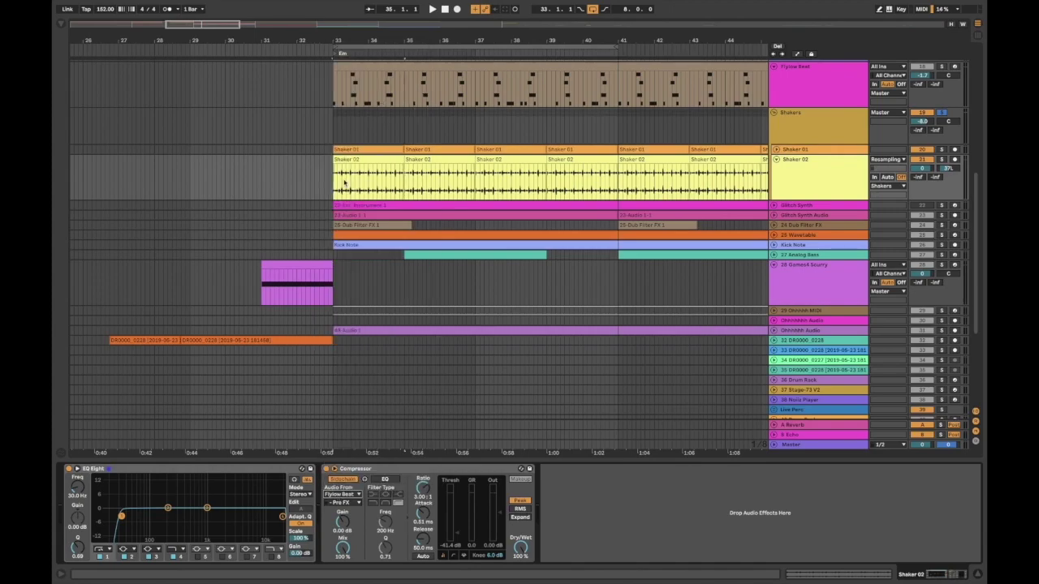
pyautogui.click(331, 93)
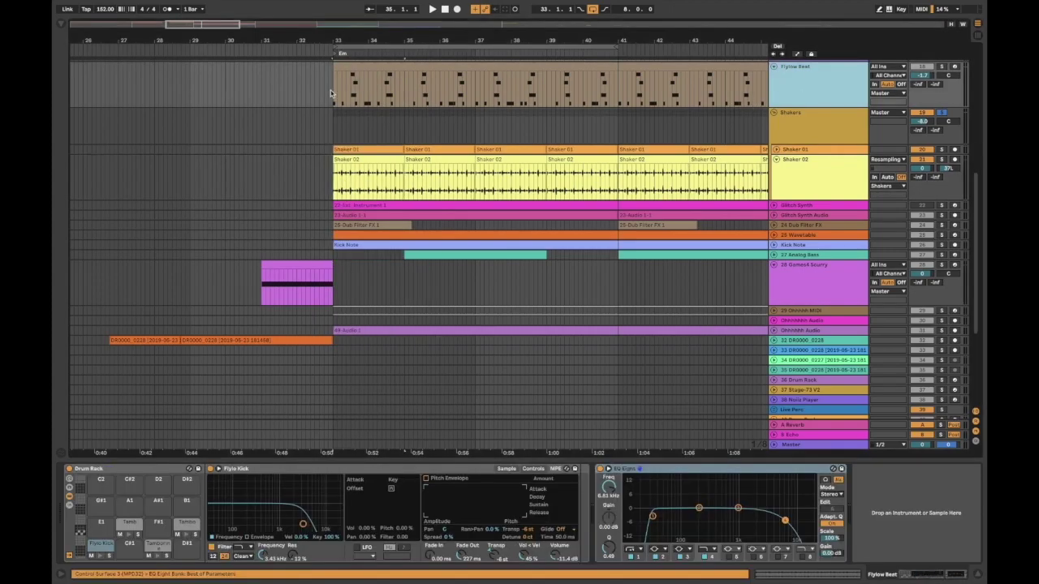
pyautogui.click(330, 134)
pyautogui.press('space')
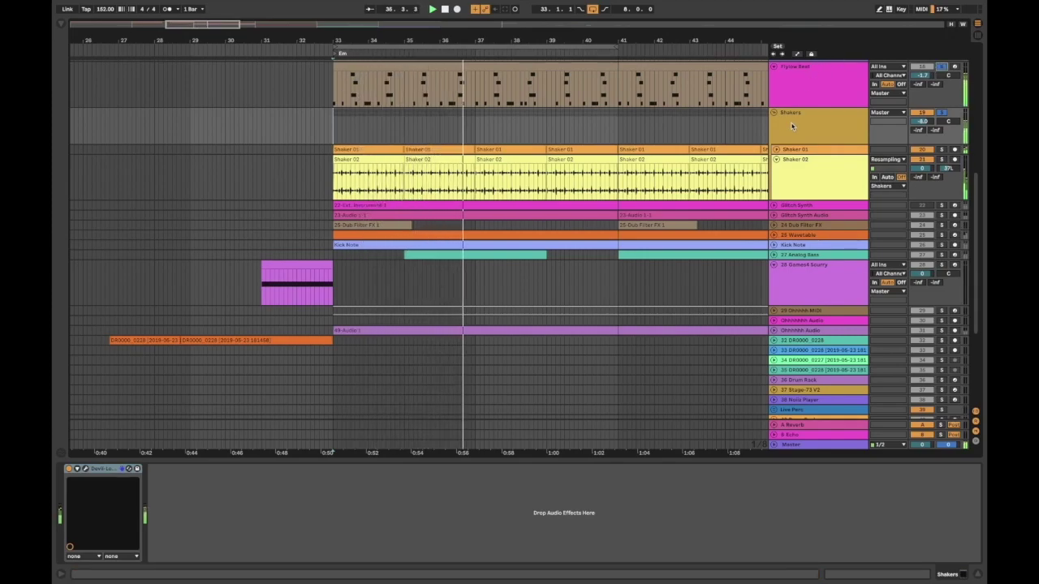
pyautogui.click(775, 151)
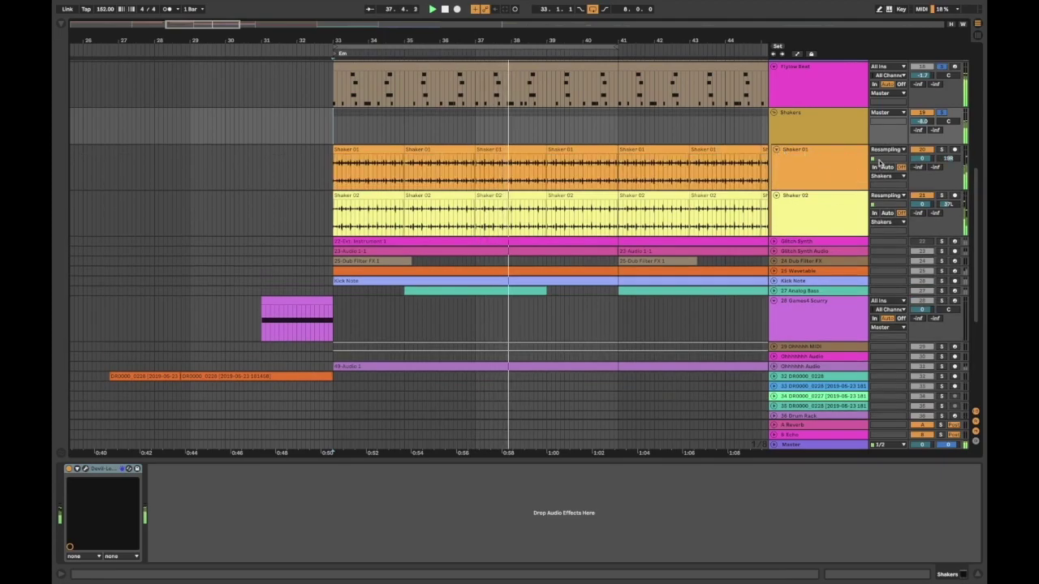
pyautogui.click(783, 125)
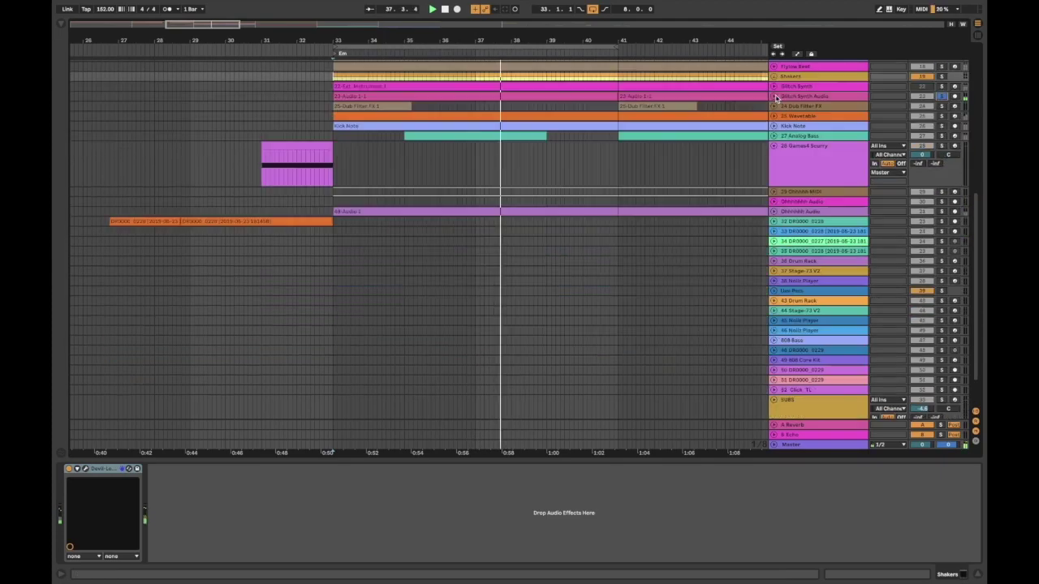
# Unfold the Glitch Synth Audio track, show its EQ Eight and place the playback start at bar 33
pyautogui.click(773, 97)
pyautogui.click(790, 98)
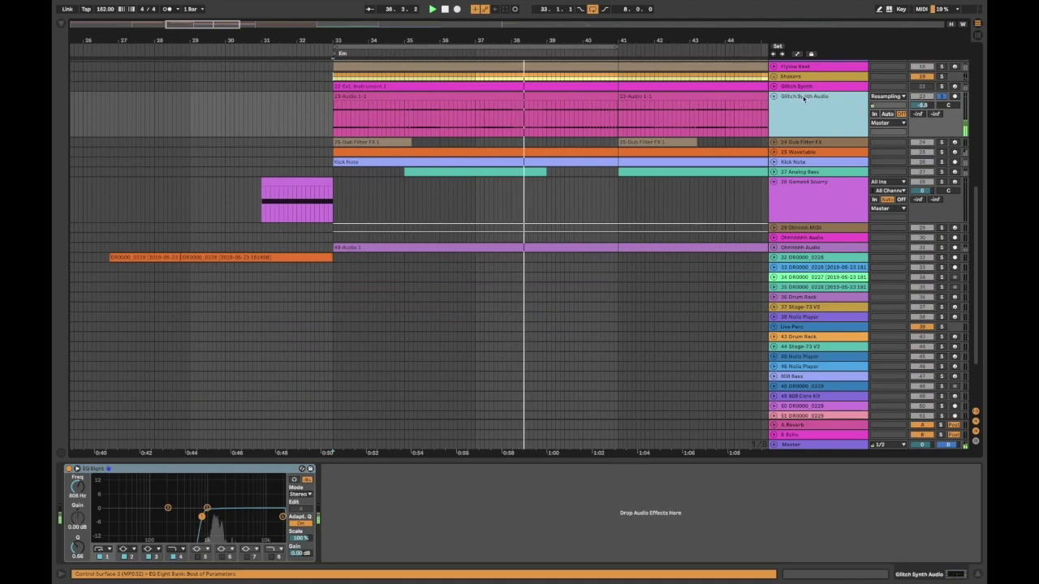
pyautogui.click(330, 115)
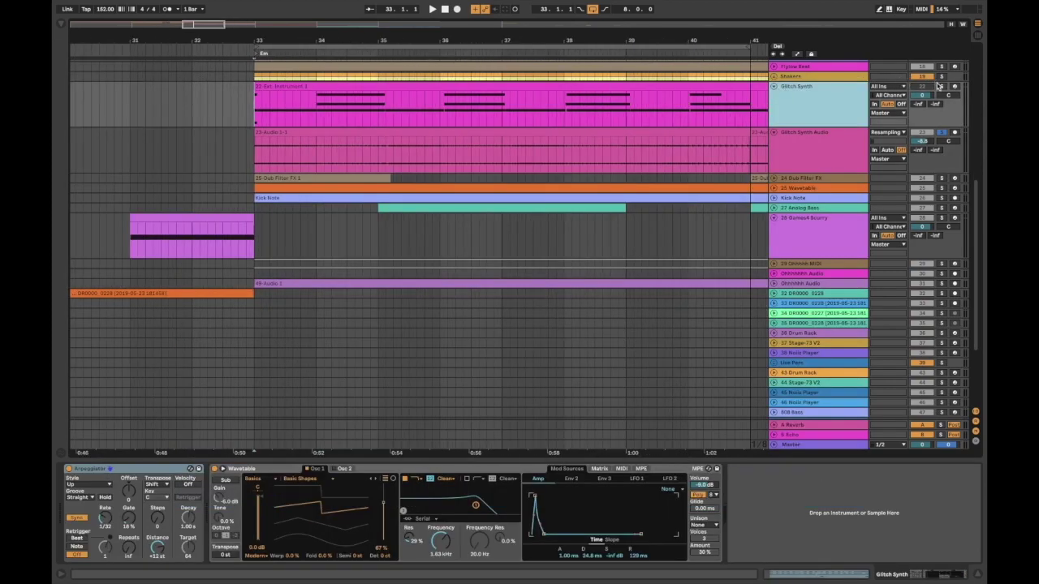
# Solo the Glitch Synth track, play it from bar 33 and select its Arpeggiator
pyautogui.click(941, 86)
pyautogui.press('space')
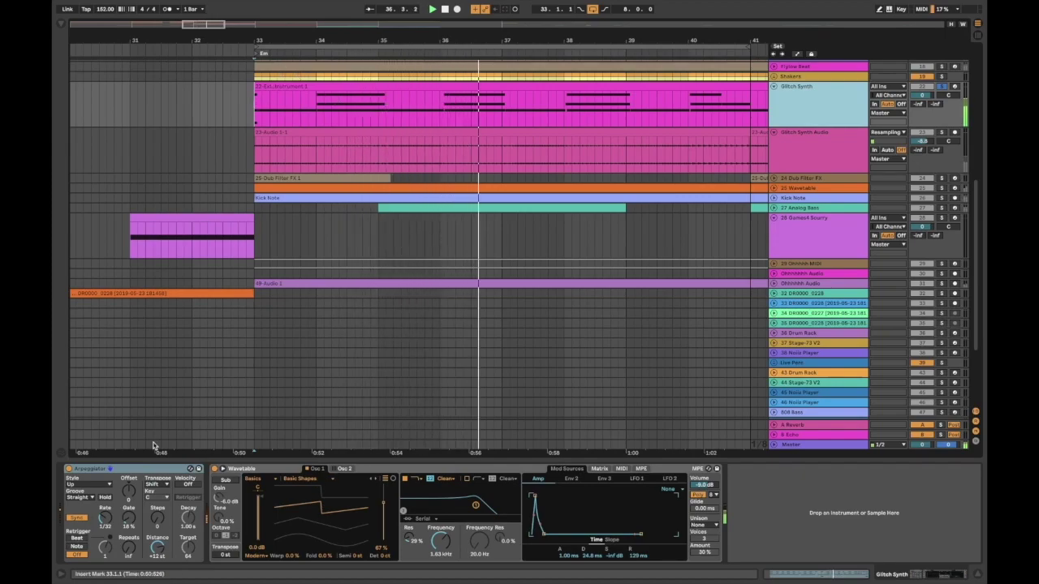
pyautogui.click(135, 469)
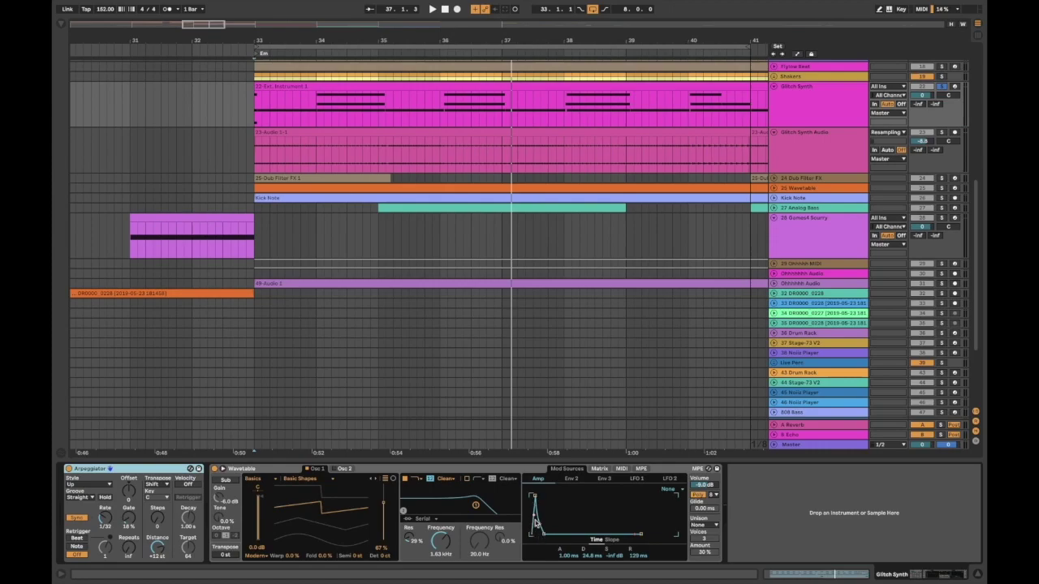
# During playback, set the Glitch Synth's amp envelope decay to 19.8 ms and adjust its wavetable position and filter frequency
pyautogui.press('space')
pyautogui.moveTo(543, 534)
pyautogui.mouseDown()
pyautogui.moveTo(572, 534)
pyautogui.moveTo(536, 533)
pyautogui.mouseUp()
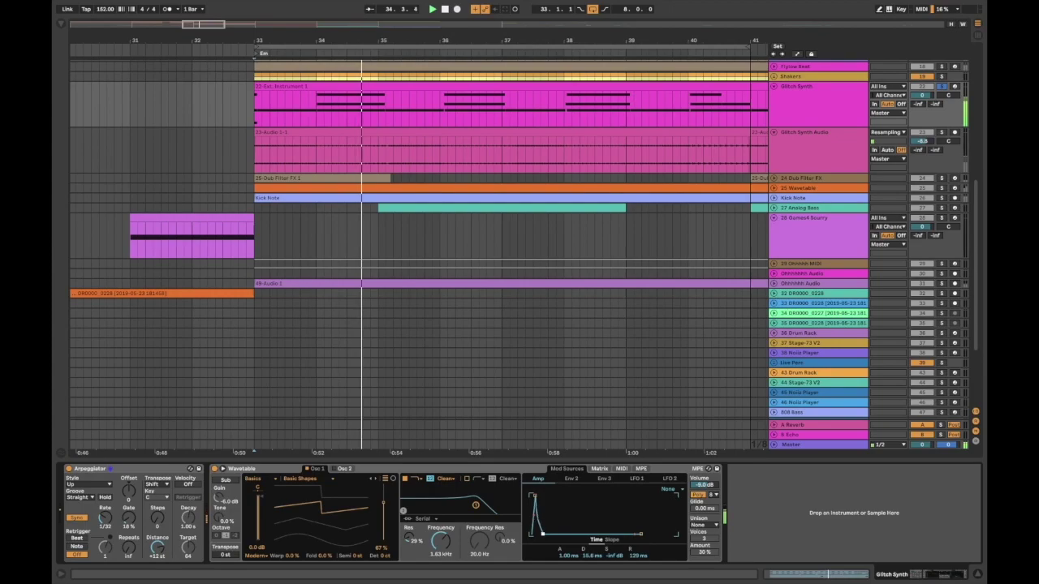
pyautogui.moveTo(543, 534); pyautogui.dragTo(543, 534)
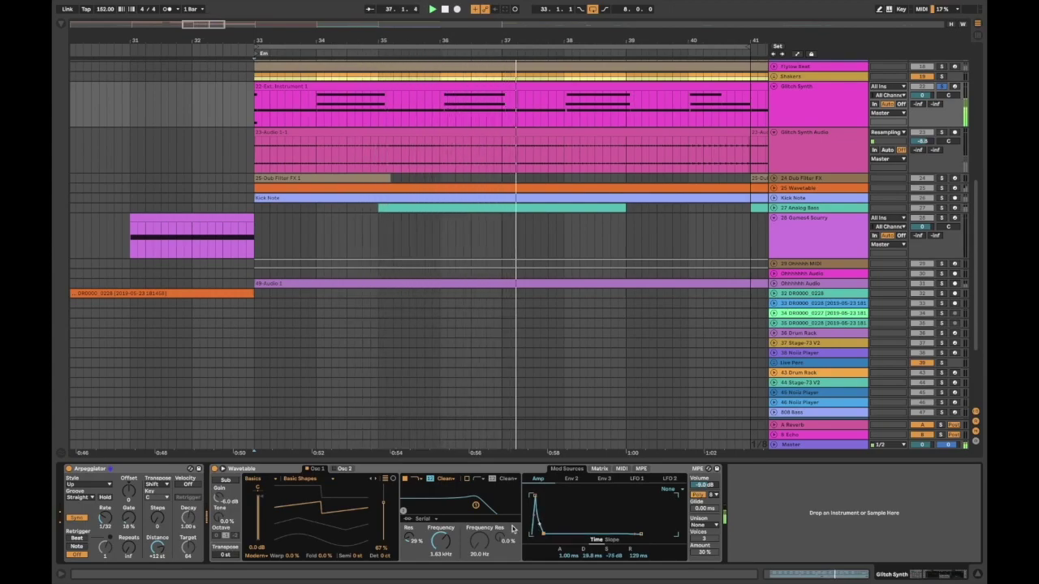
pyautogui.moveTo(383, 504)
pyautogui.mouseDown()
pyautogui.moveTo(383, 486)
pyautogui.moveTo(383, 520)
pyautogui.moveTo(383, 503)
pyautogui.mouseUp()
pyautogui.moveTo(440, 541)
pyautogui.mouseDown()
pyautogui.moveTo(441, 483)
pyautogui.moveTo(441, 553)
pyautogui.mouseUp()
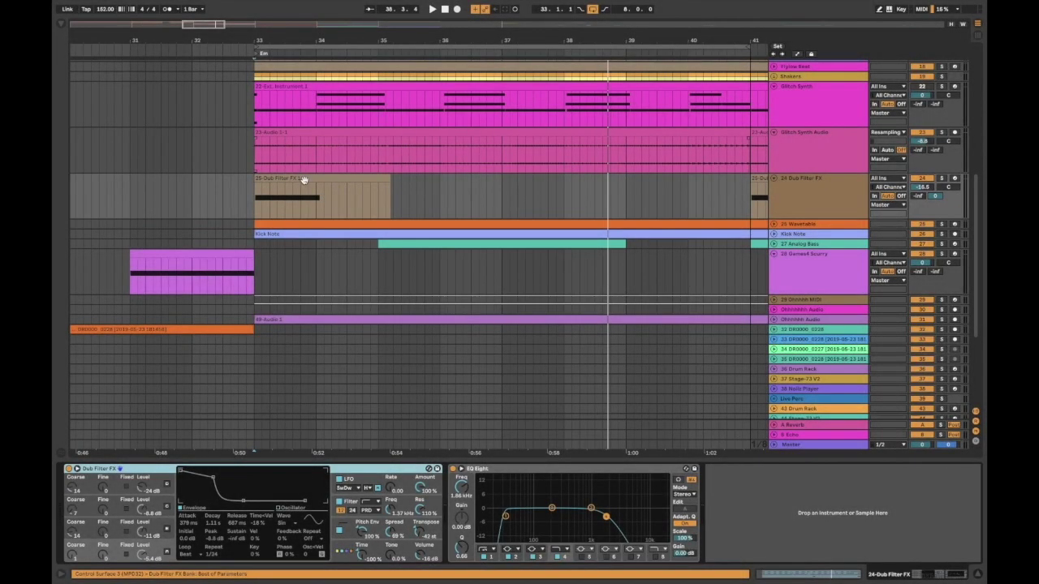
# Select the Dub Filter FX clip at bar 33 and play it with its track soloed
pyautogui.click(305, 179)
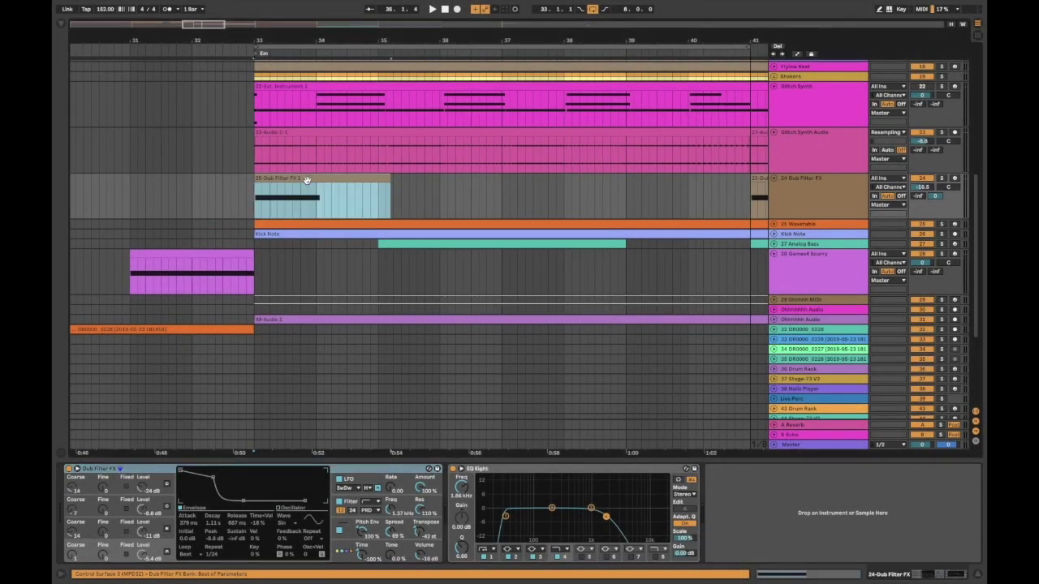
pyautogui.press('space')
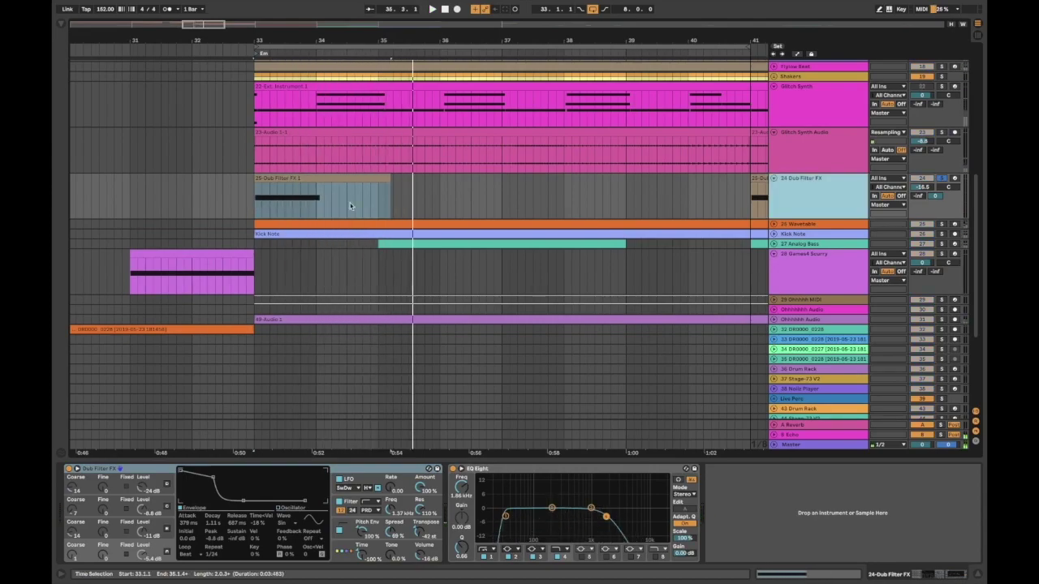
pyautogui.scroll(-2, 351, 205)
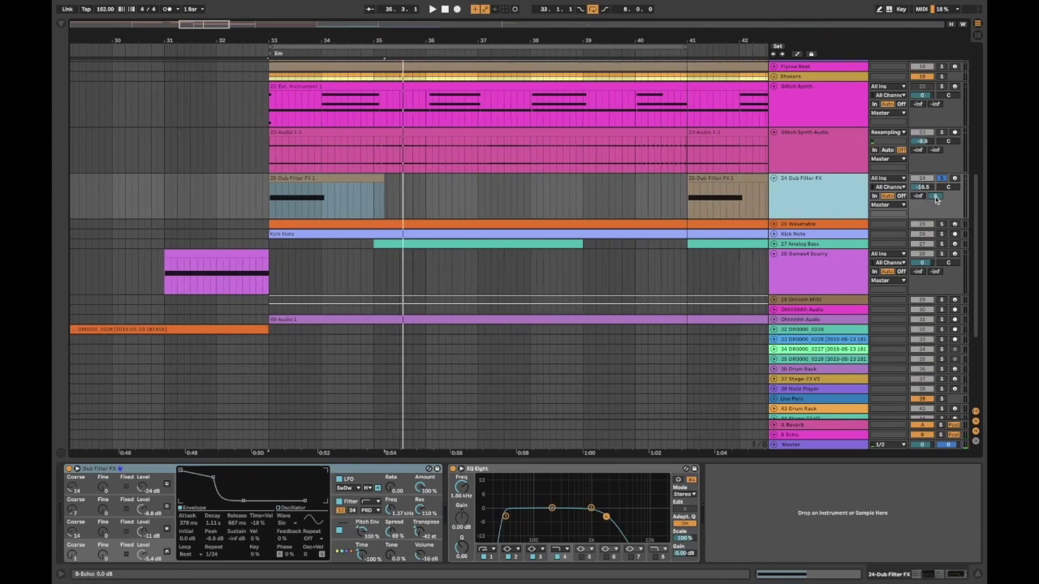
pyautogui.press('super+z')
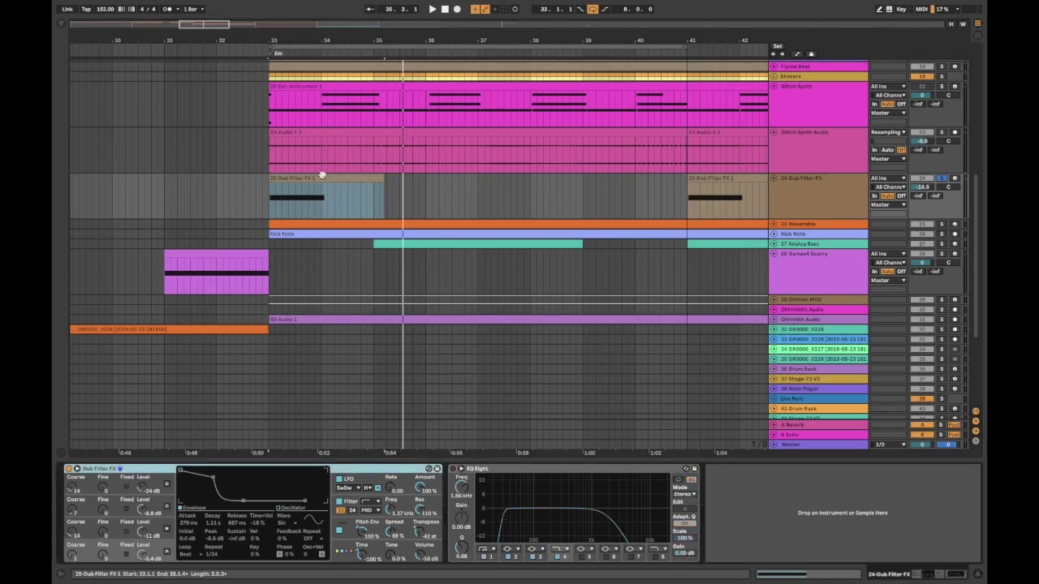
pyautogui.press('space')
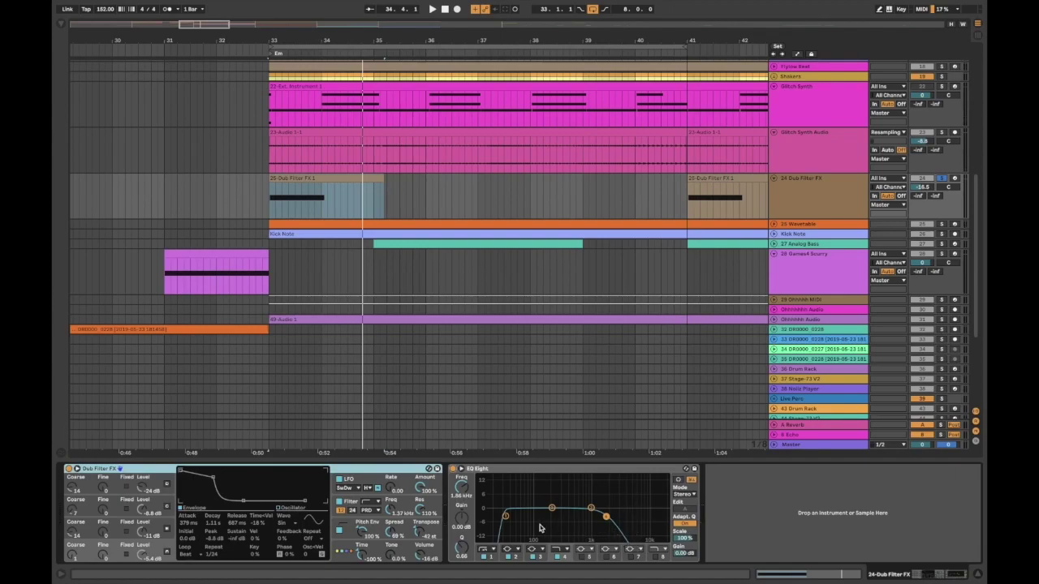
# Set the Dub Filter FX track's Echo send to 0 dB and check the Echo device on the return track
pyautogui.moveTo(933, 198); pyautogui.dragTo(935, 198)
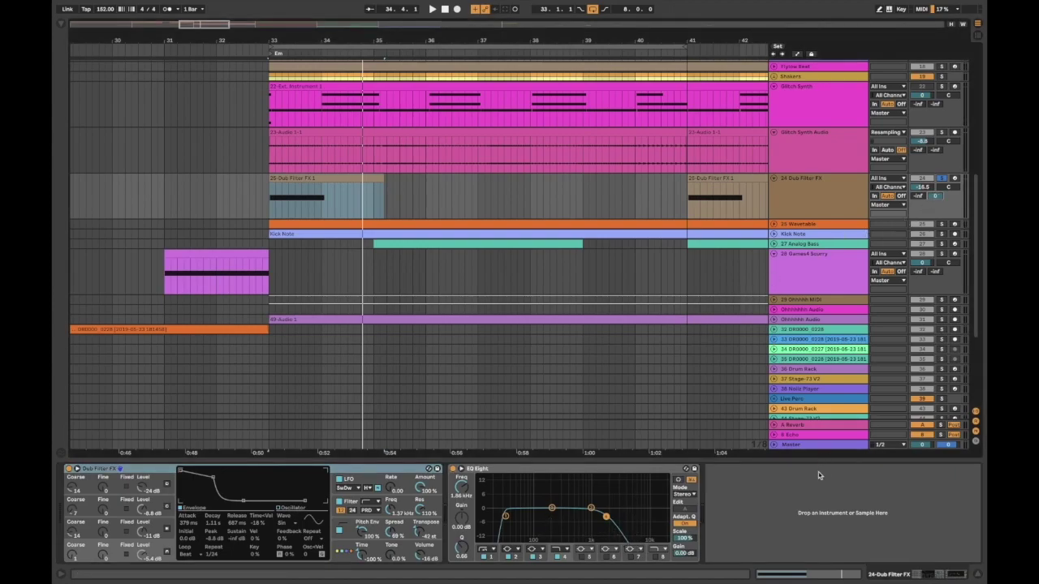
pyautogui.click(819, 437)
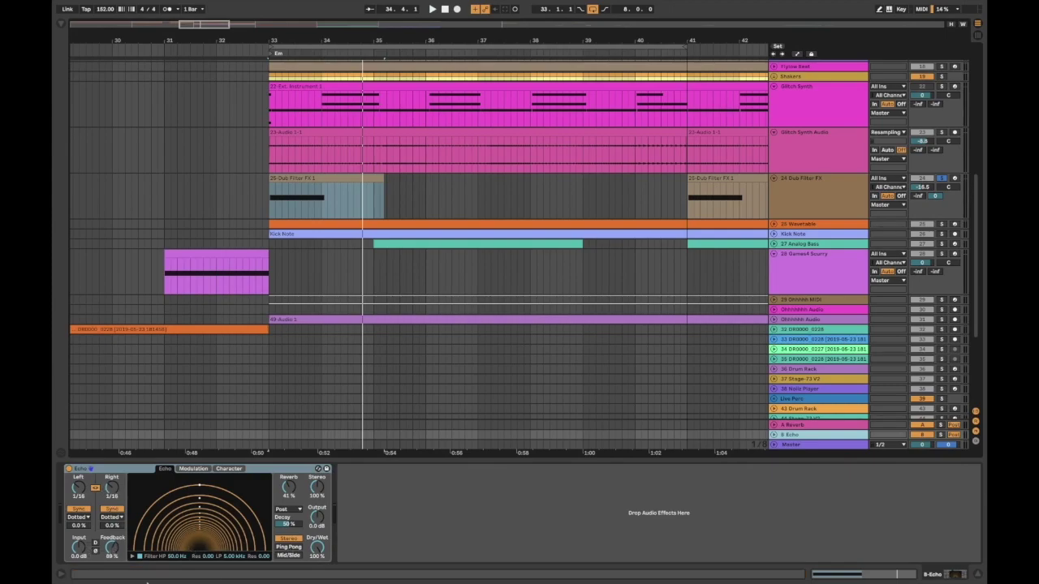
pyautogui.click(844, 197)
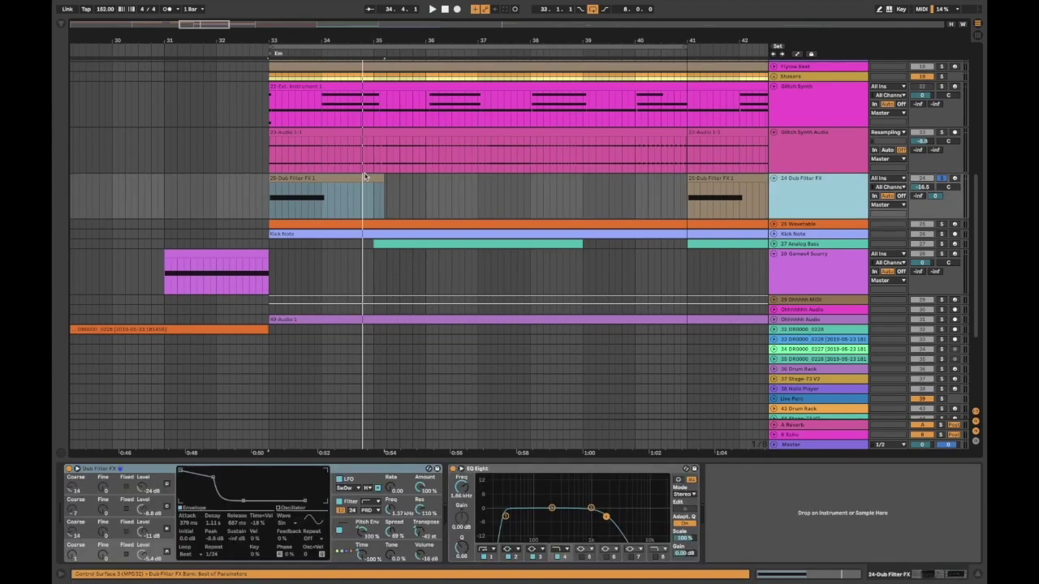
# Play the Dub Filter FX clip again from bar 33 with the Echo send active
pyautogui.click(328, 179)
pyautogui.press('space')
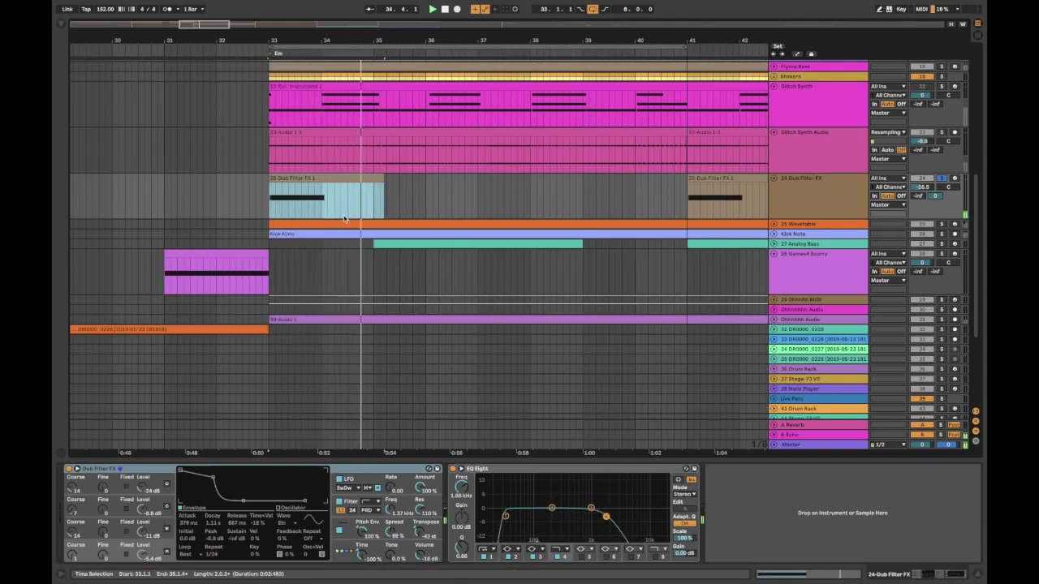
pyautogui.click(810, 210)
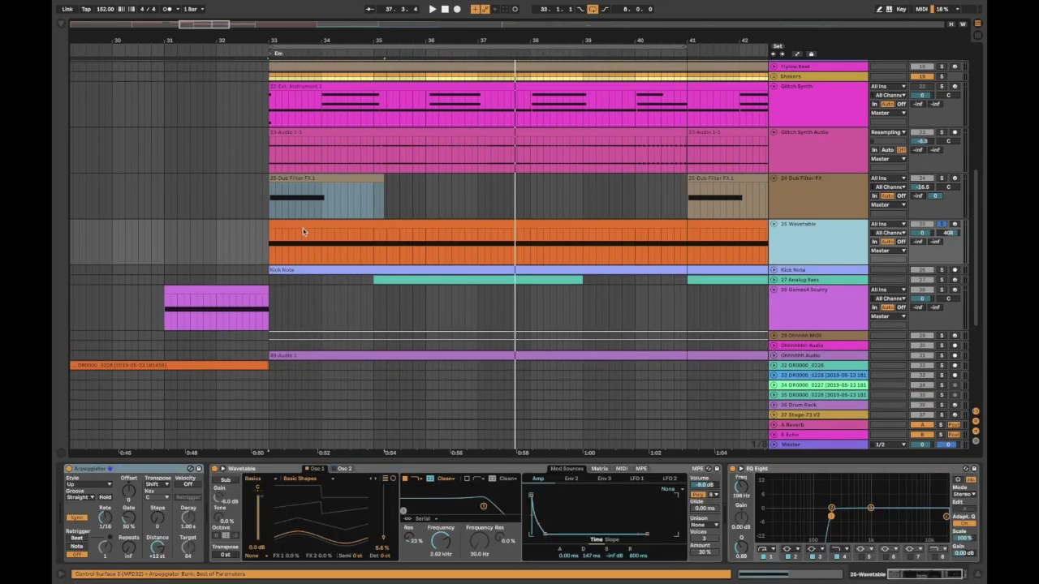
# Play the 25 Wavetable clip from bar 33 and set its oscillator's wavetable position to 9.3%
pyautogui.click(307, 223)
pyautogui.press('space')
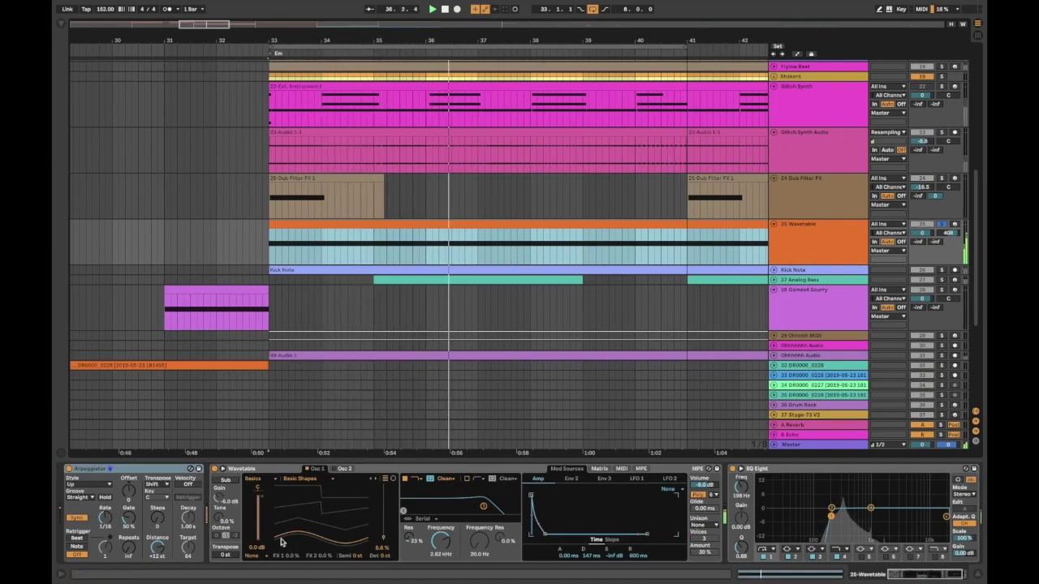
pyautogui.moveTo(383, 538)
pyautogui.mouseDown()
pyautogui.moveTo(383, 517)
pyautogui.moveTo(385, 537)
pyautogui.mouseUp()
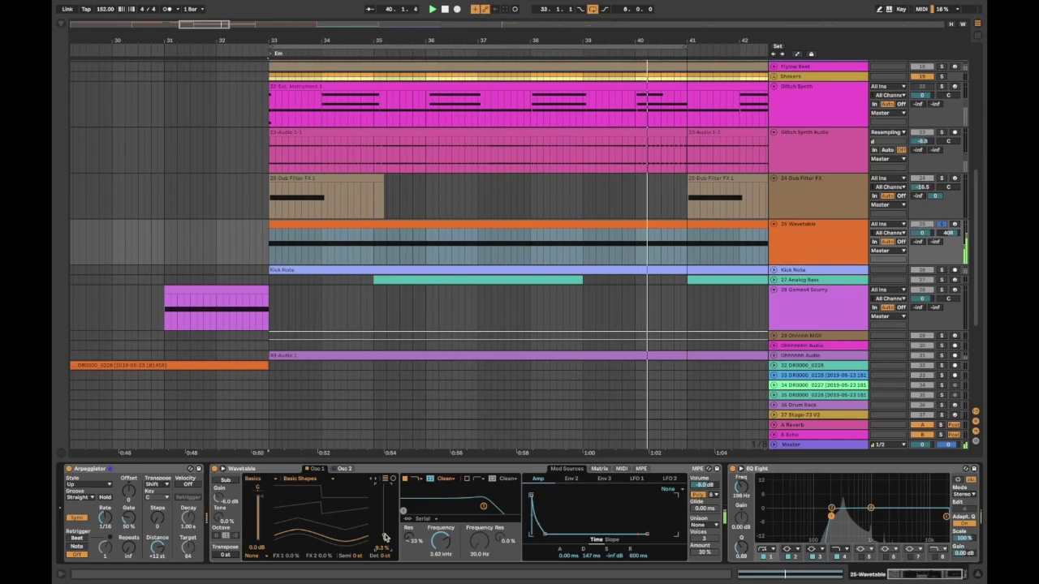
# Set the Wavetable's filter to 2.54 kHz with 16% resonance and the EQ Eight low cut to 182 Hz
pyautogui.moveTo(483, 512); pyautogui.dragTo(498, 508)
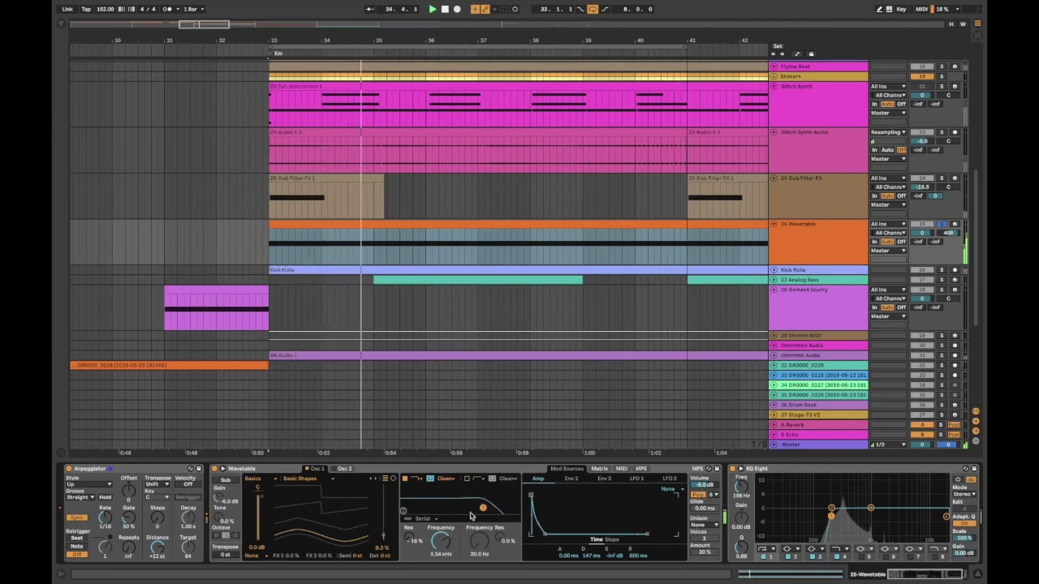
pyautogui.hscroll(3, 750, 500)
pyautogui.moveTo(775, 510)
pyautogui.mouseDown()
pyautogui.moveTo(704, 516)
pyautogui.moveTo(774, 514)
pyautogui.mouseUp()
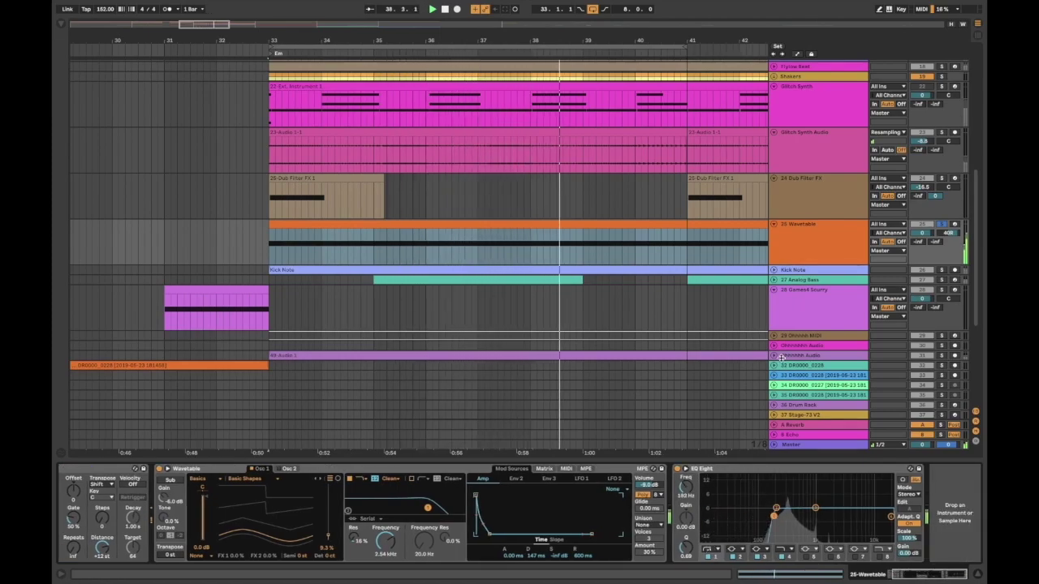
# Solo Glitch Synth Audio alongside the Wavetable track, listen to both together and stop playback
pyautogui.click(941, 134)
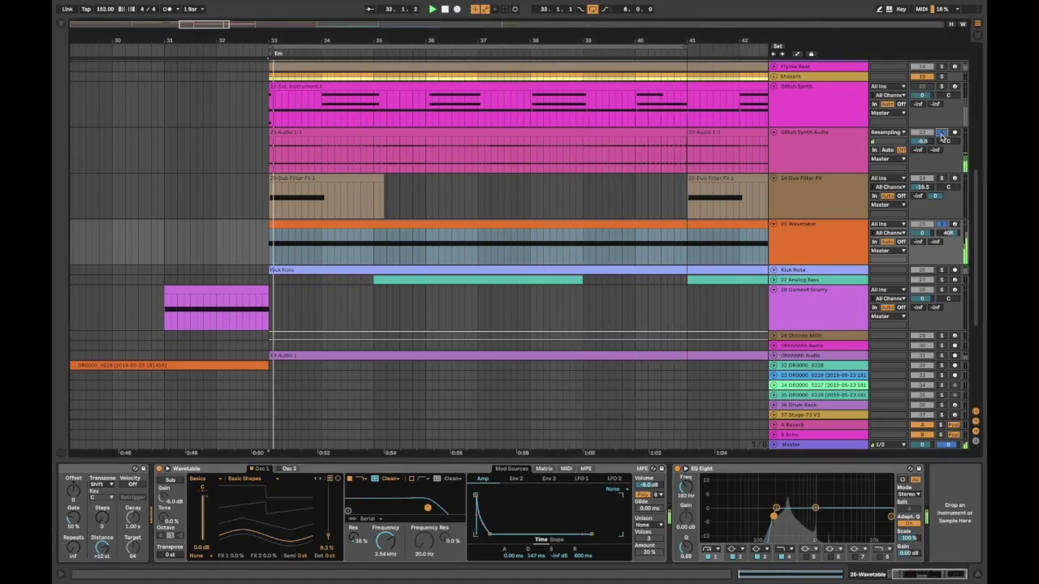
pyautogui.scroll(5, 806, 167)
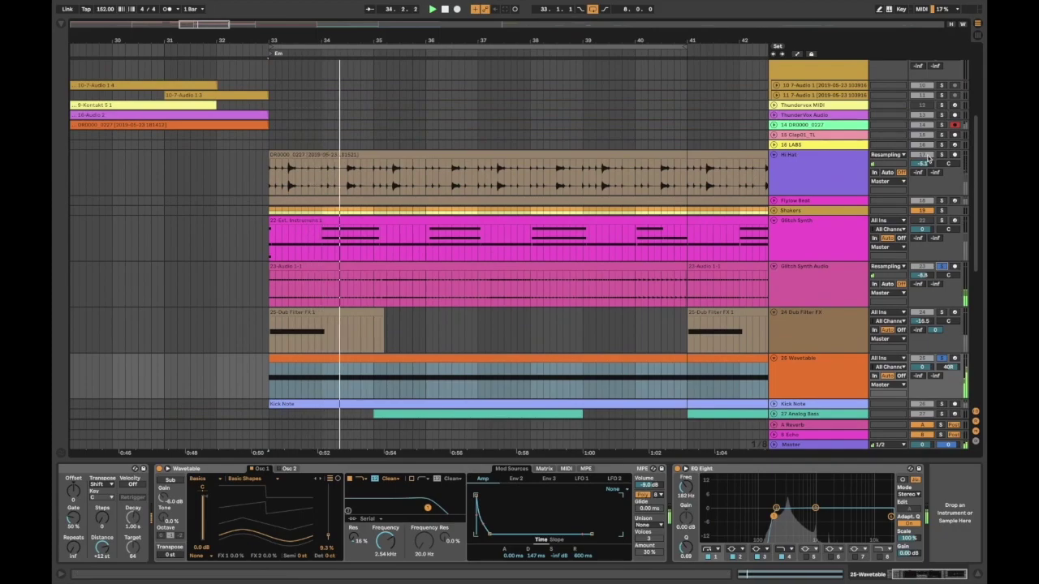
pyautogui.scroll(-9, 852, 261)
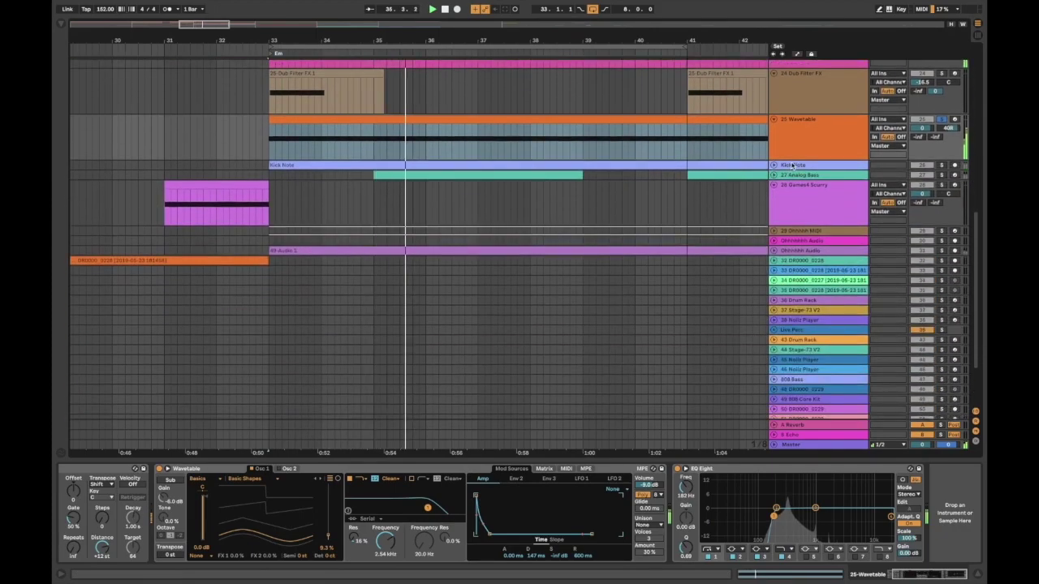
pyautogui.press('space')
# Show the Kick Note track's devices, add Flylow Beat to the soloed tracks and play them
pyautogui.click(795, 156)
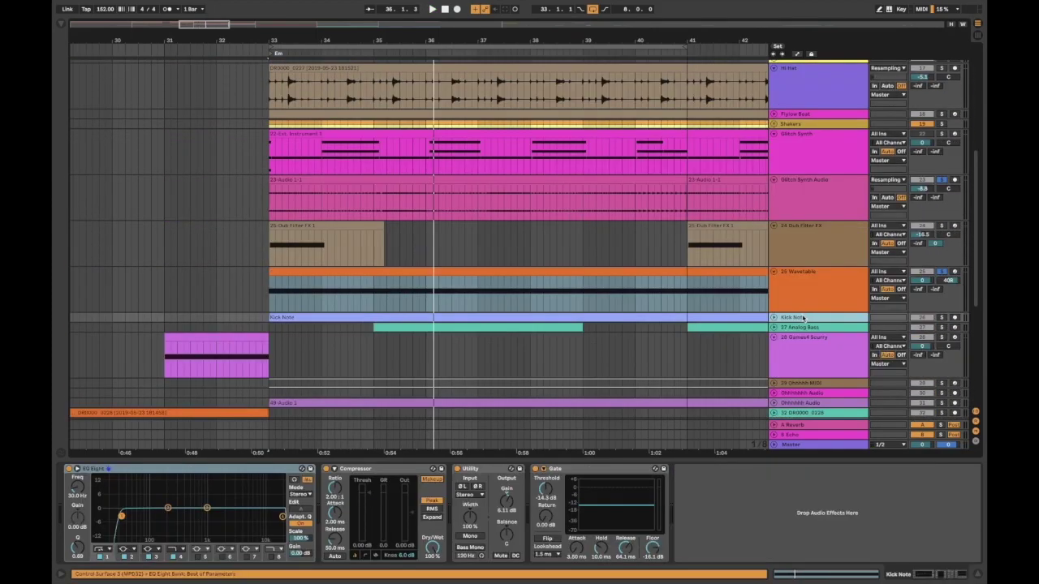
pyautogui.click(940, 115)
pyautogui.press('space')
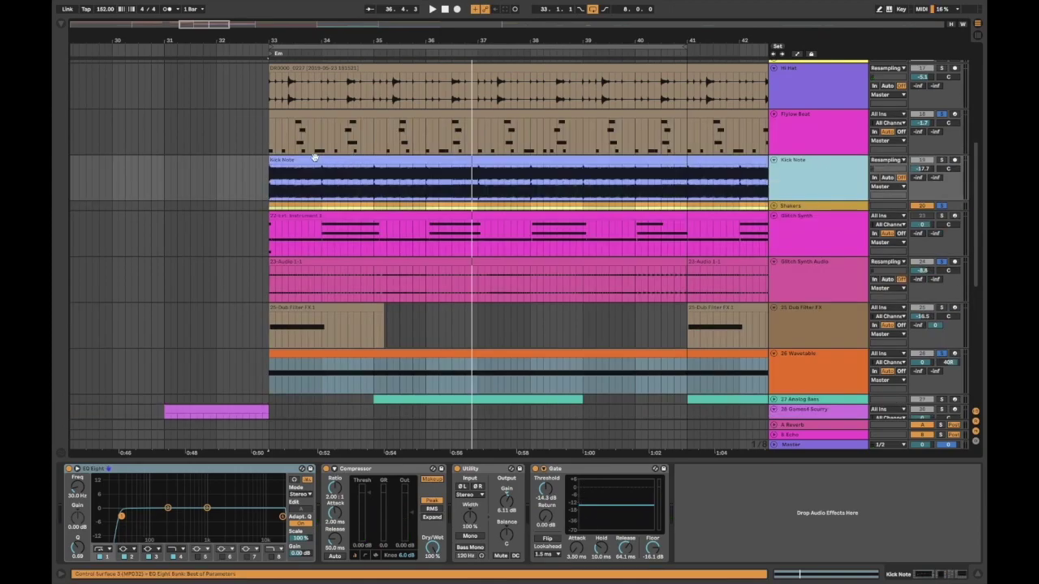
# Solo only the Kick Note track and play its clip from bar 33 to review its EQ Eight, Compressor, Utility and Gate
pyautogui.click(320, 161)
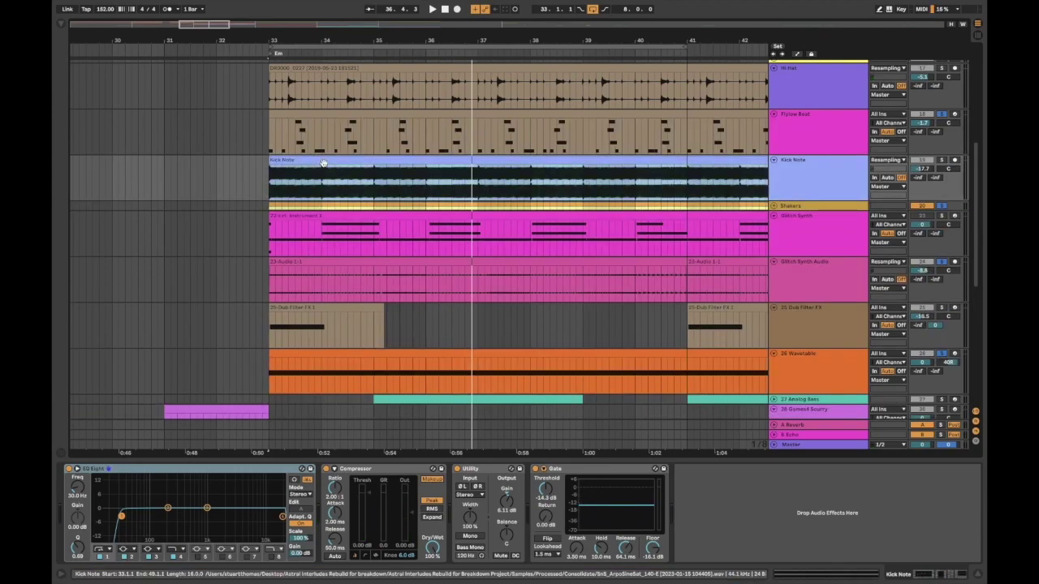
pyautogui.click(941, 161)
pyautogui.click(809, 173)
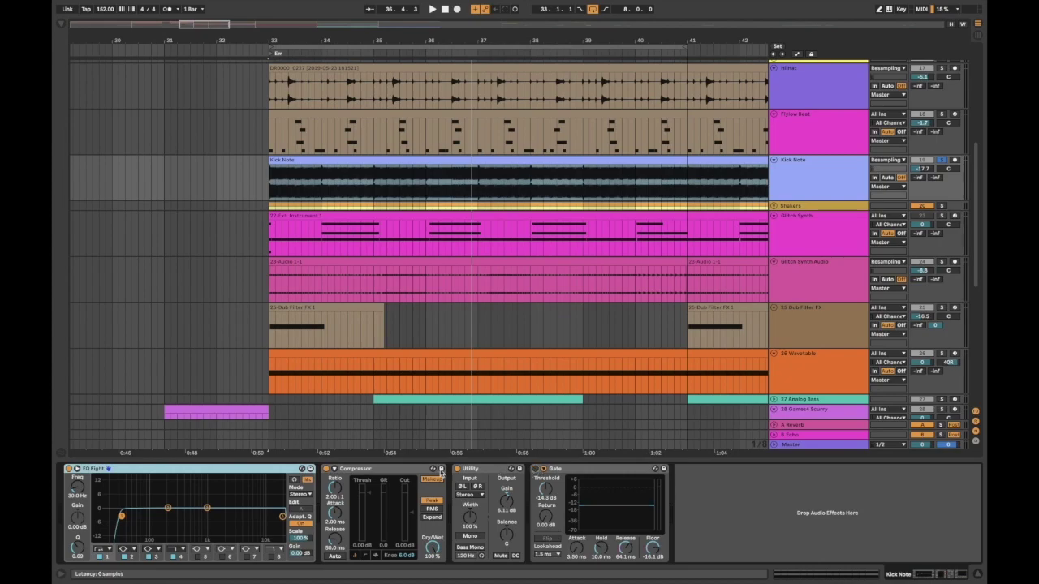
pyautogui.press('space')
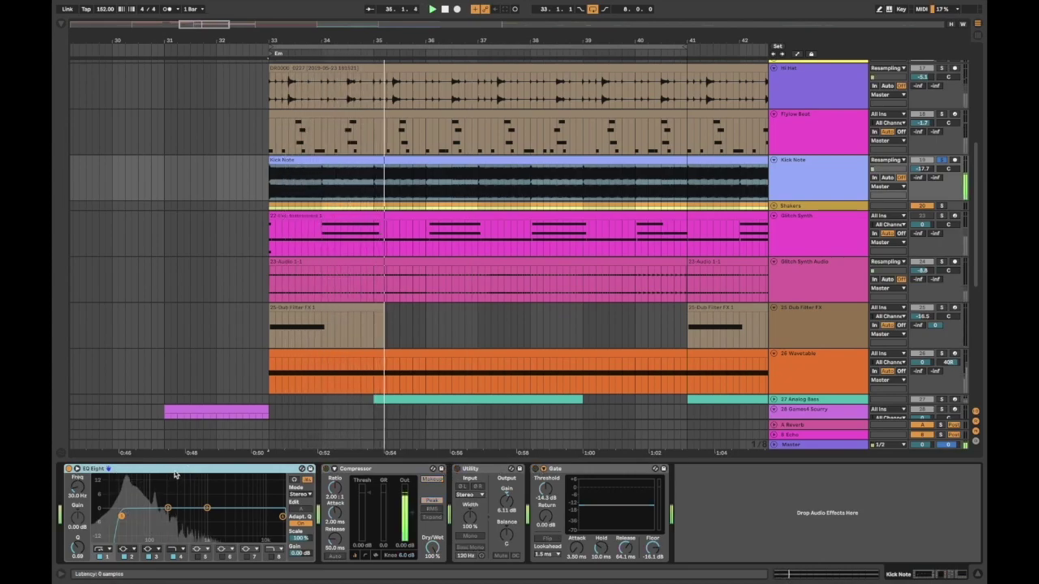
pyautogui.click(807, 188)
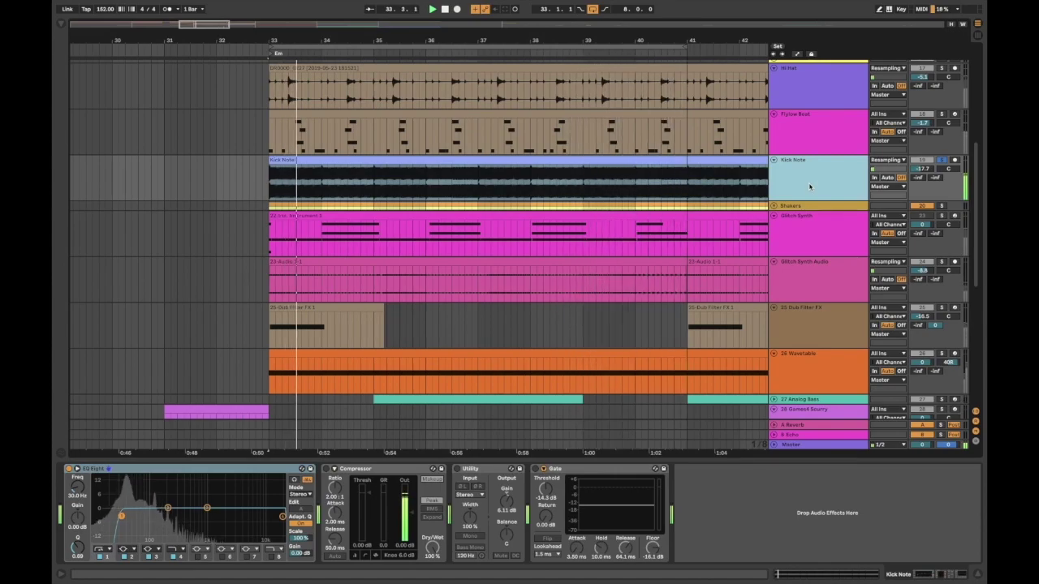
# Stop and replay the soloed Kick Note track to review how its Compressor and Gate shape the sound
pyautogui.press('space')
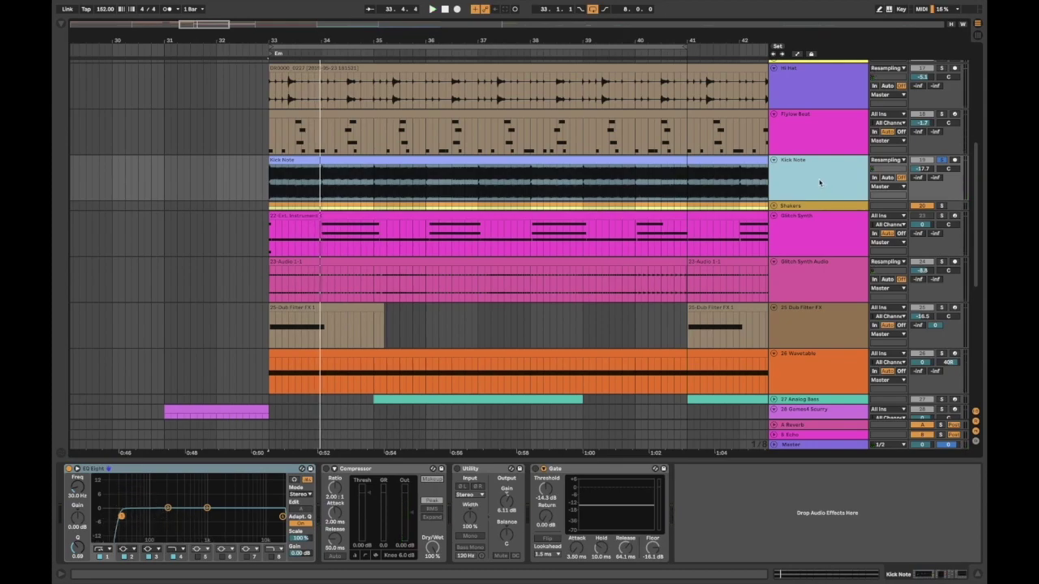
pyautogui.click(328, 470)
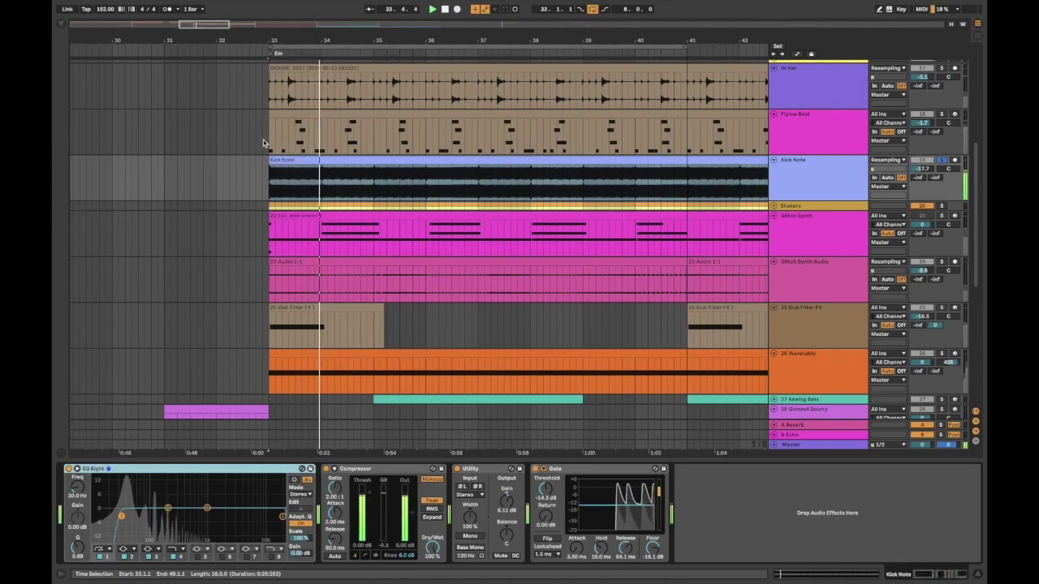
pyautogui.click(814, 195)
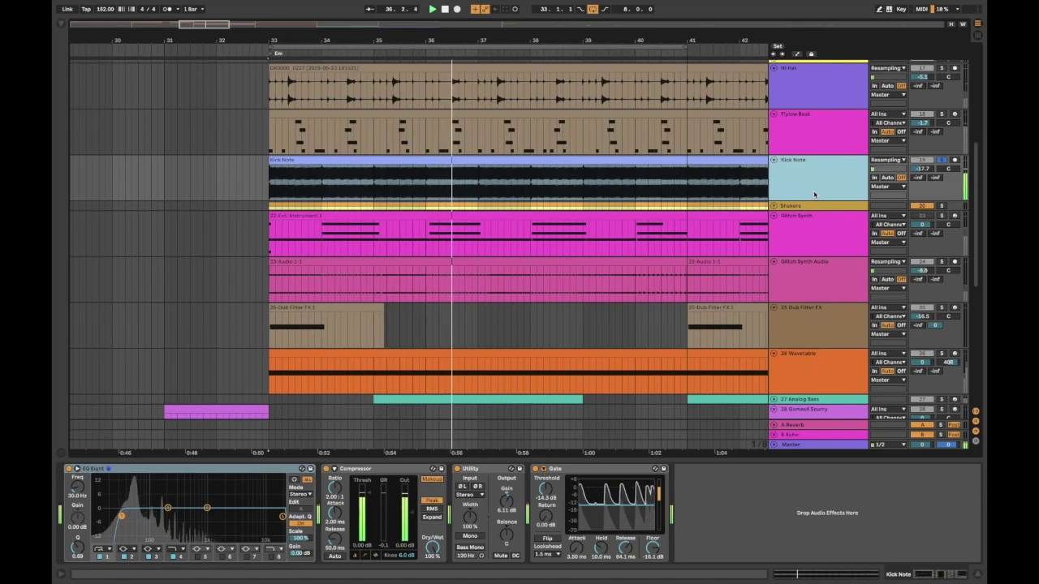
pyautogui.scroll(1, 822, 139)
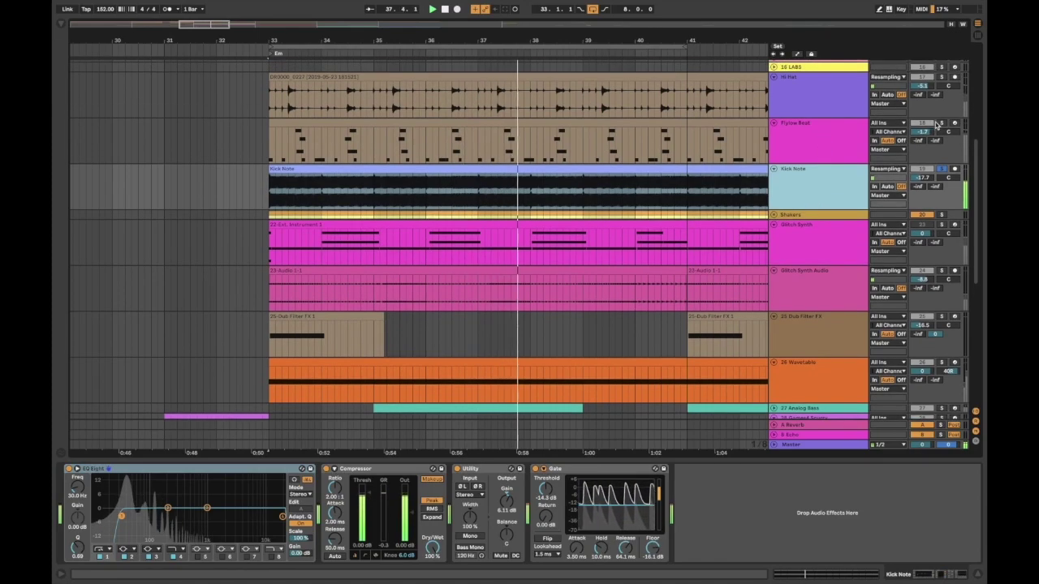
pyautogui.click(814, 138)
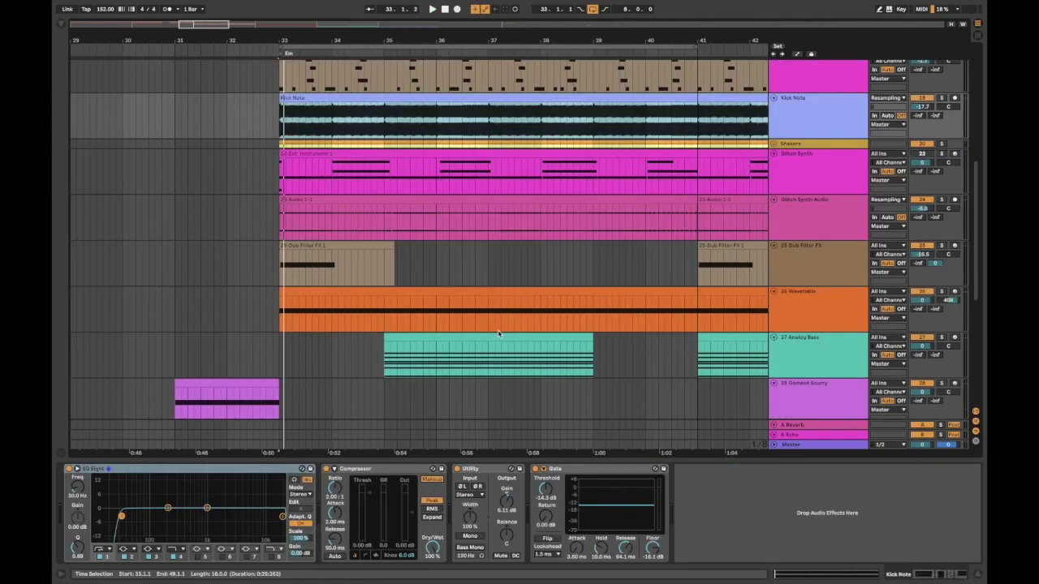
# Solo the Analog Bass track and play its clip from bar 35, reviewing its Arpeggiator and Analog devices
pyautogui.click(498, 341)
pyautogui.click(937, 341)
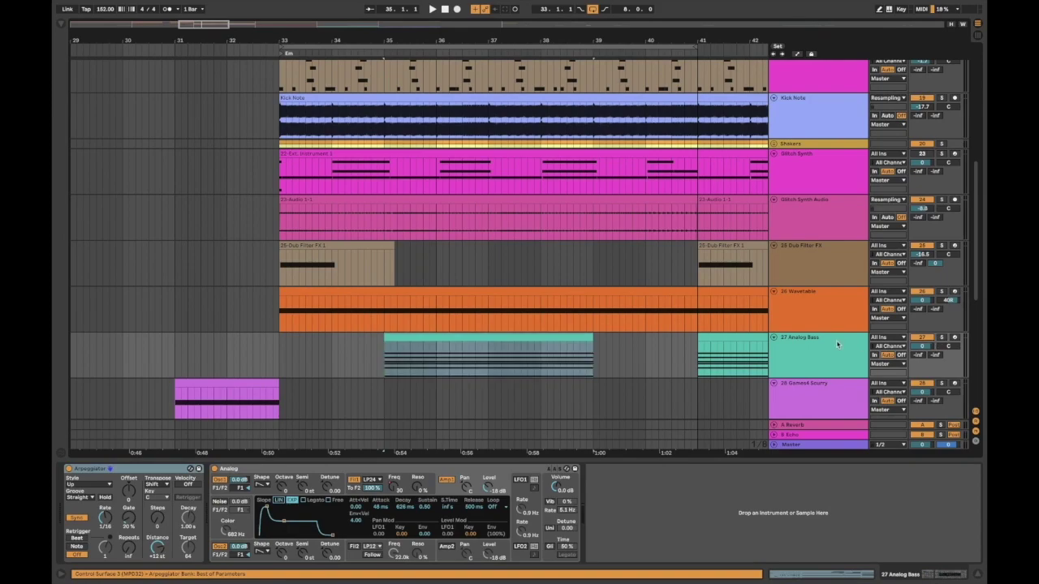
pyautogui.click(500, 338)
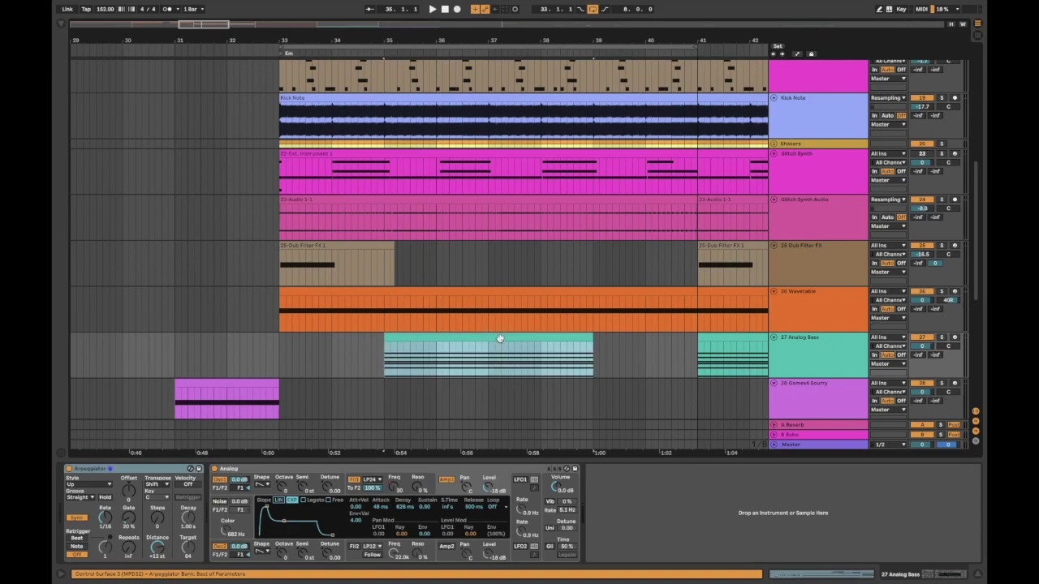
pyautogui.click(942, 338)
pyautogui.click(822, 362)
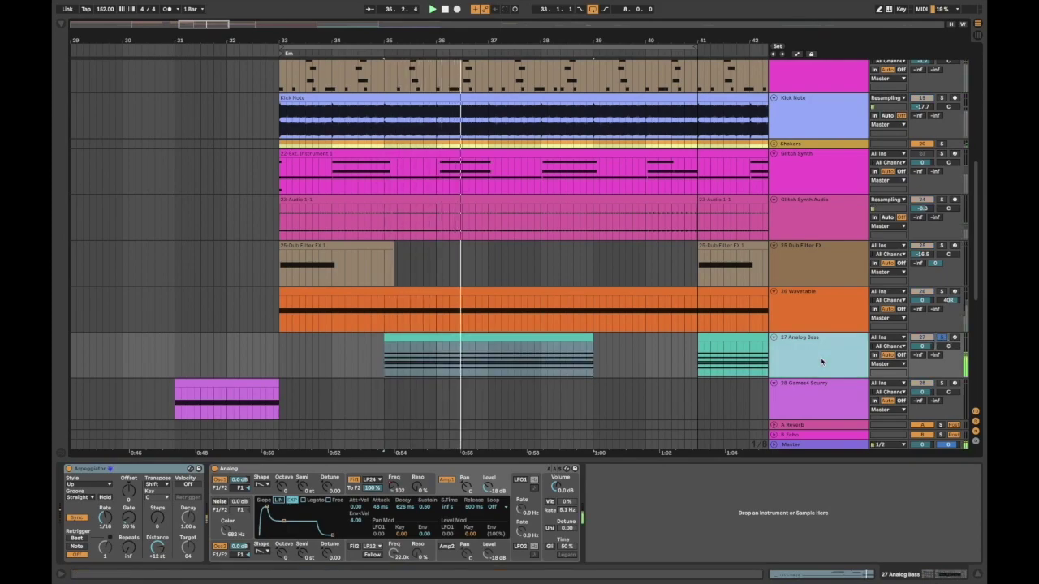
pyautogui.click(462, 339)
pyautogui.scroll(-2, 462, 339)
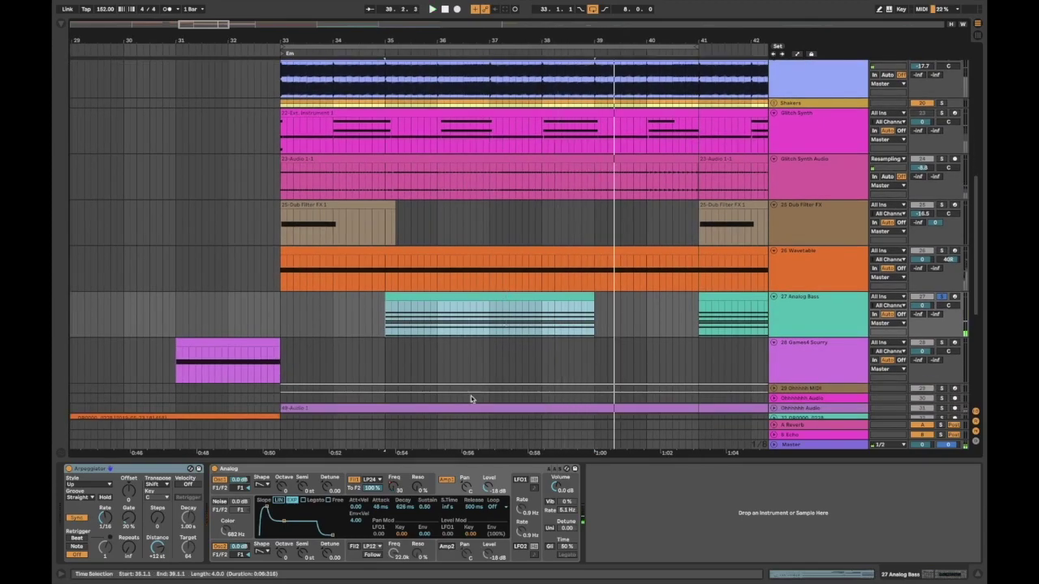
# Show the automation lanes, display the Analog F1 Freq envelope on the Analog Bass track and play the clip
pyautogui.press('a')
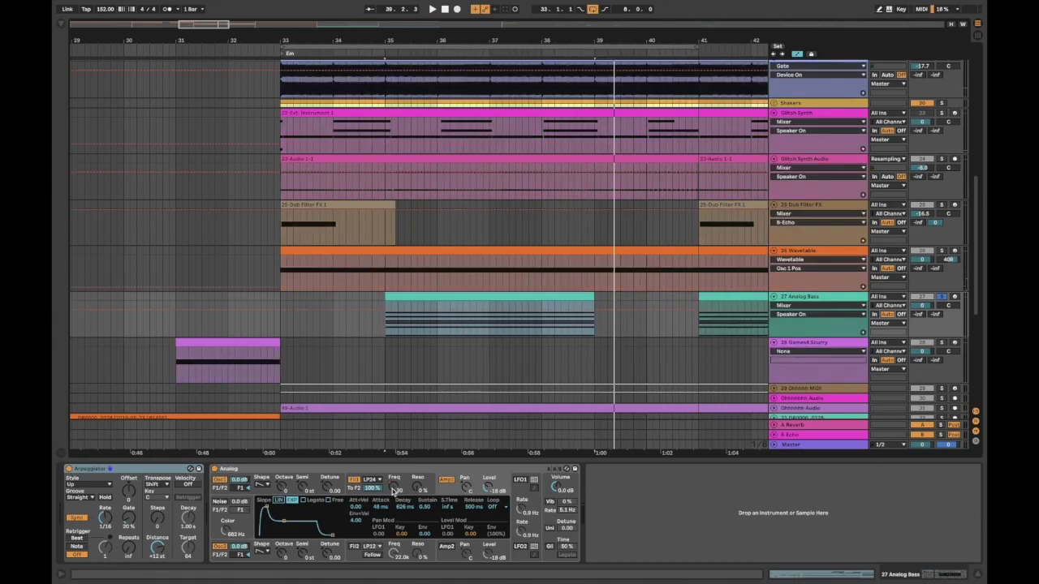
pyautogui.click(390, 493)
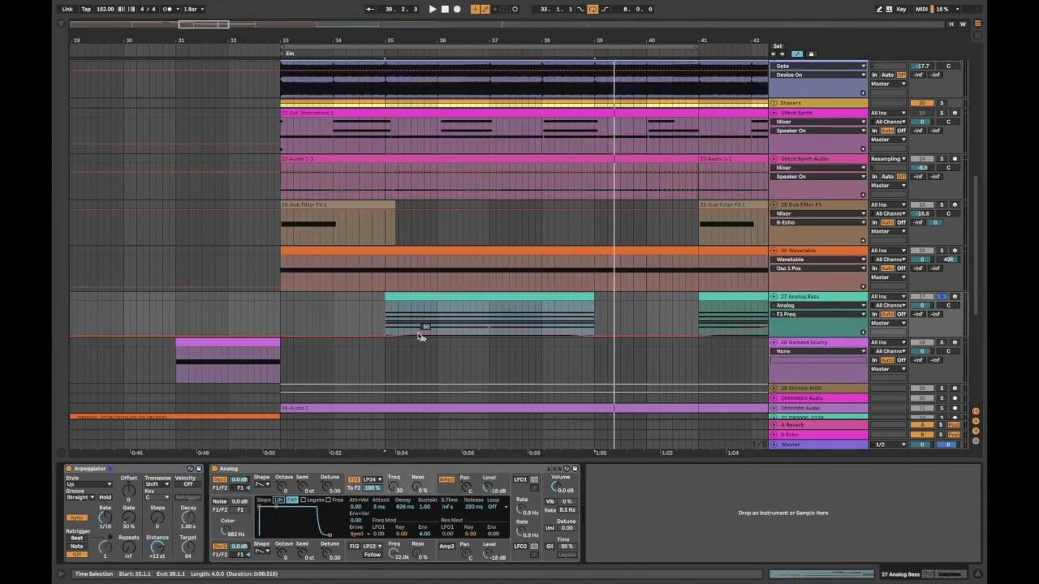
pyautogui.press('space')
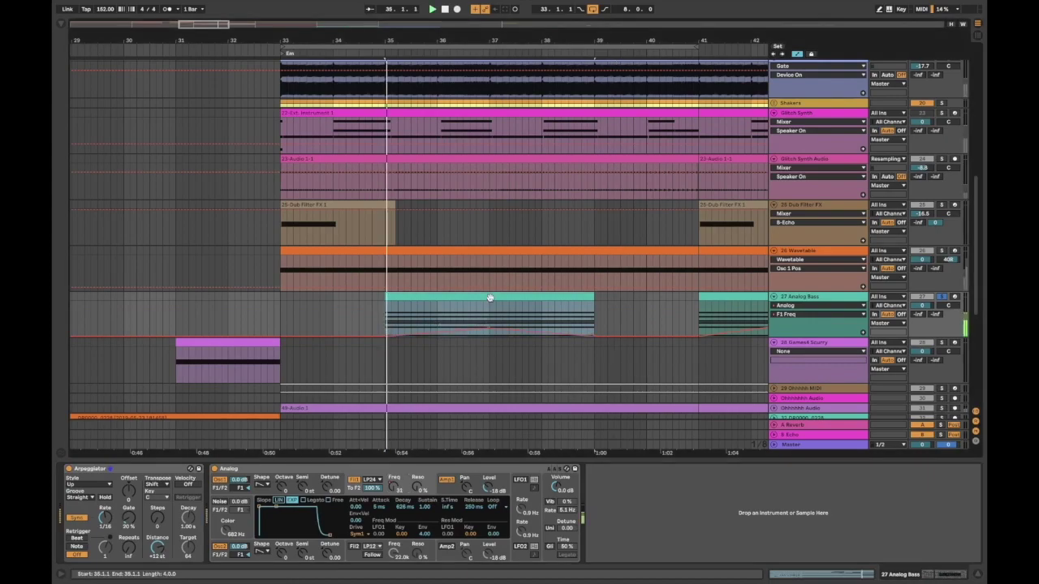
# Examine the Analog Bass clip's MIDI notes, close the clip view and bring back the track's devices
pyautogui.doubleClick(490, 298)
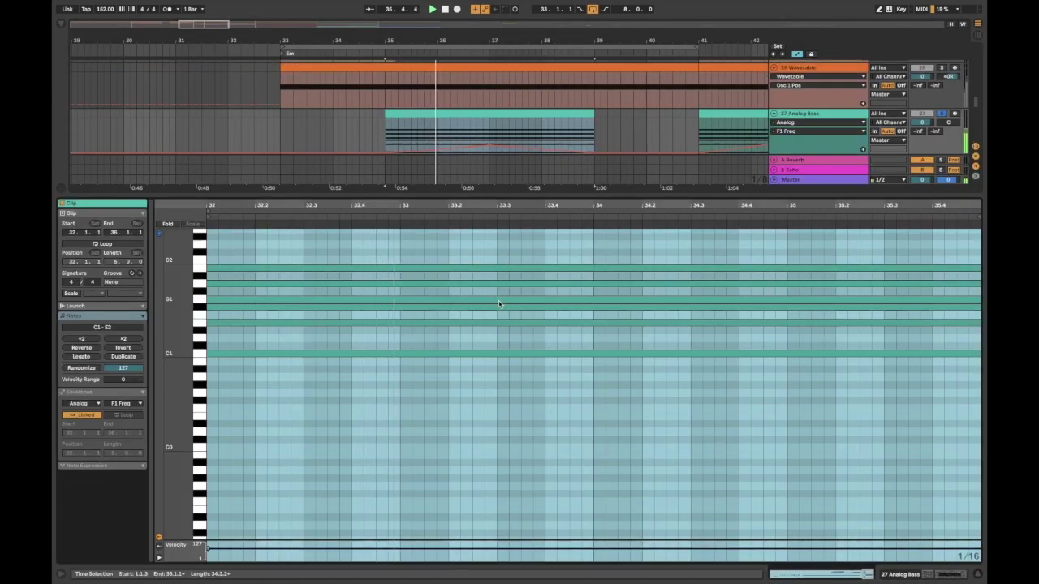
pyautogui.click(315, 492)
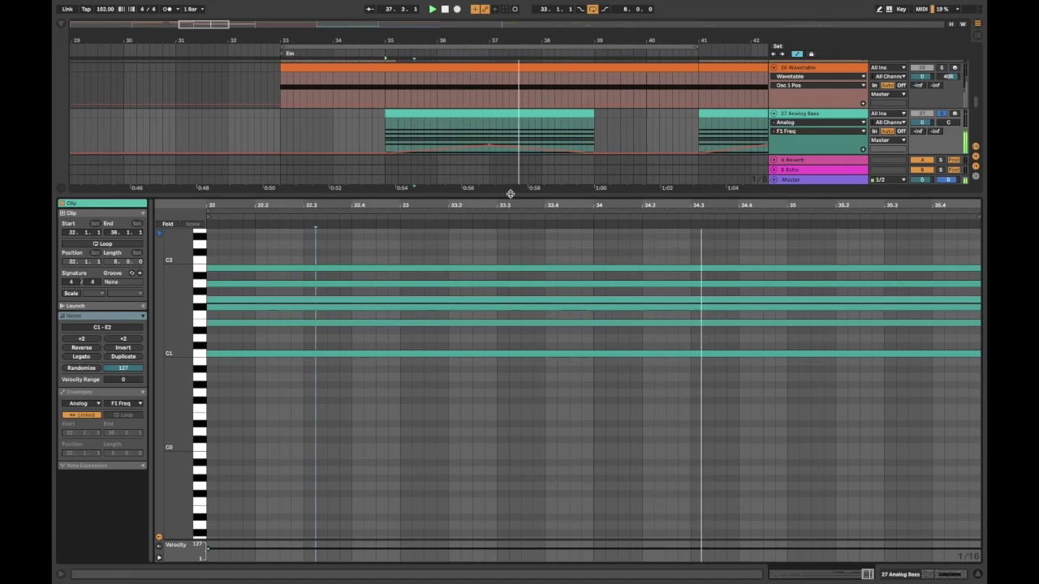
pyautogui.press('super+alt+l')
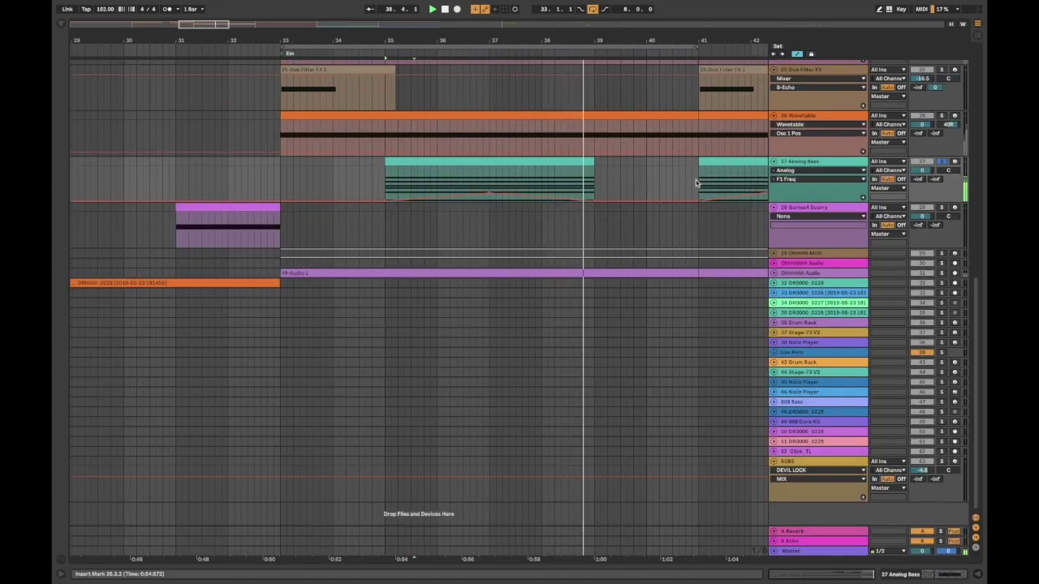
pyautogui.scroll(-2, 696, 183)
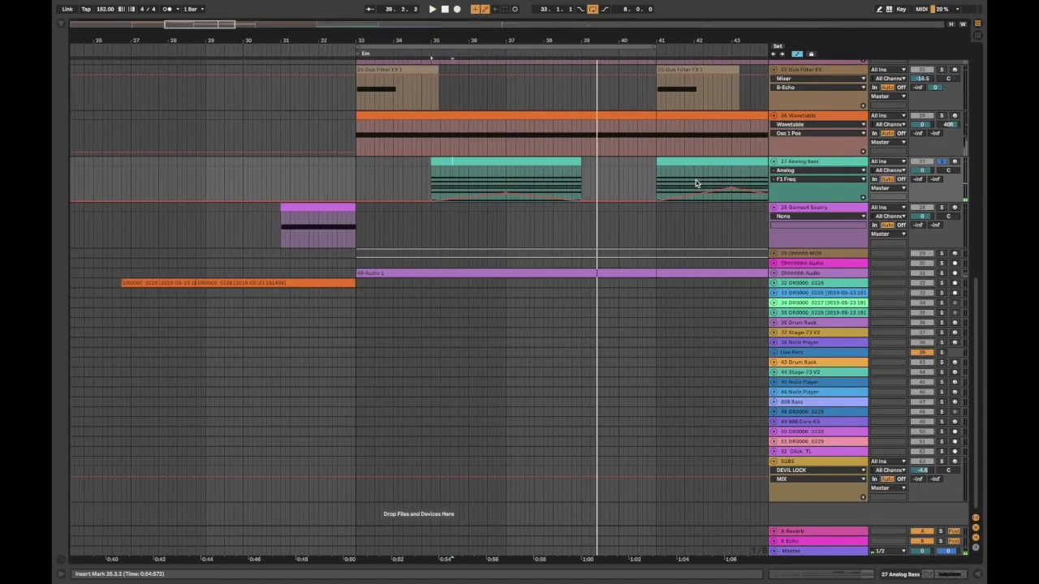
pyautogui.doubleClick(802, 163)
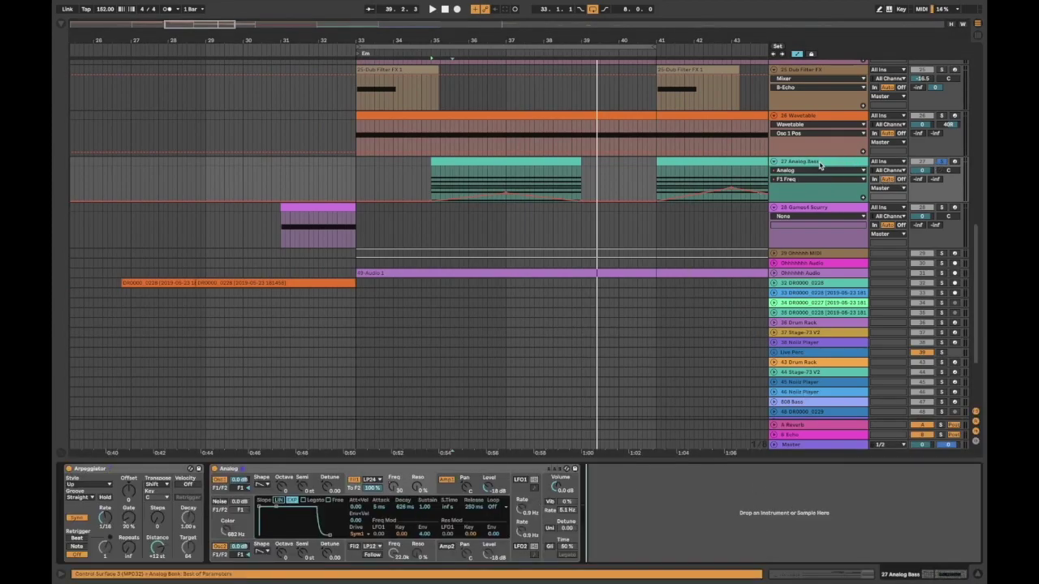
# Unfold and solo the purple Ohhhhh Audio track and play its clip from bar 33
pyautogui.click(775, 273)
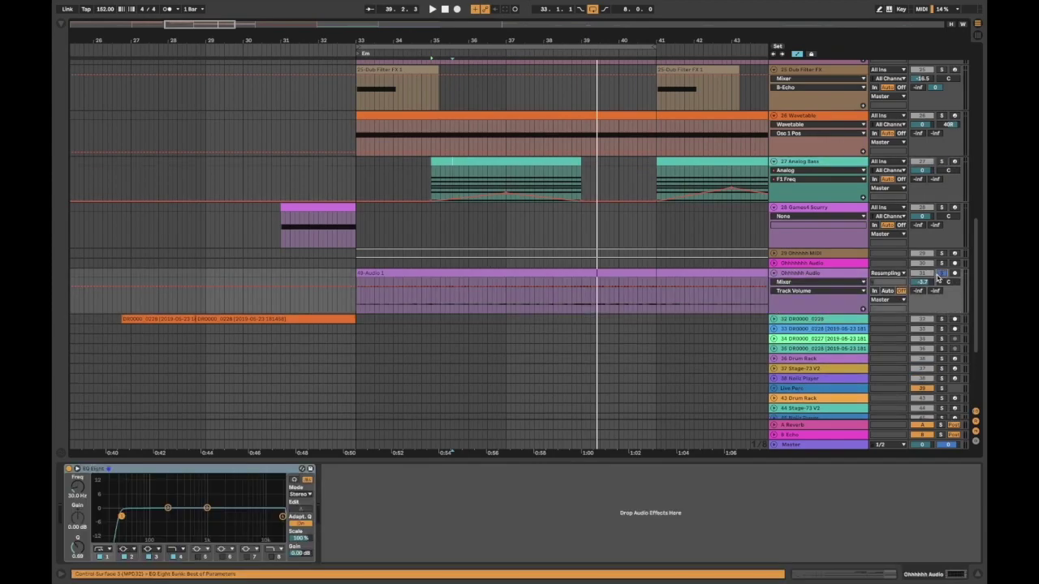
pyautogui.click(510, 273)
pyautogui.press('space')
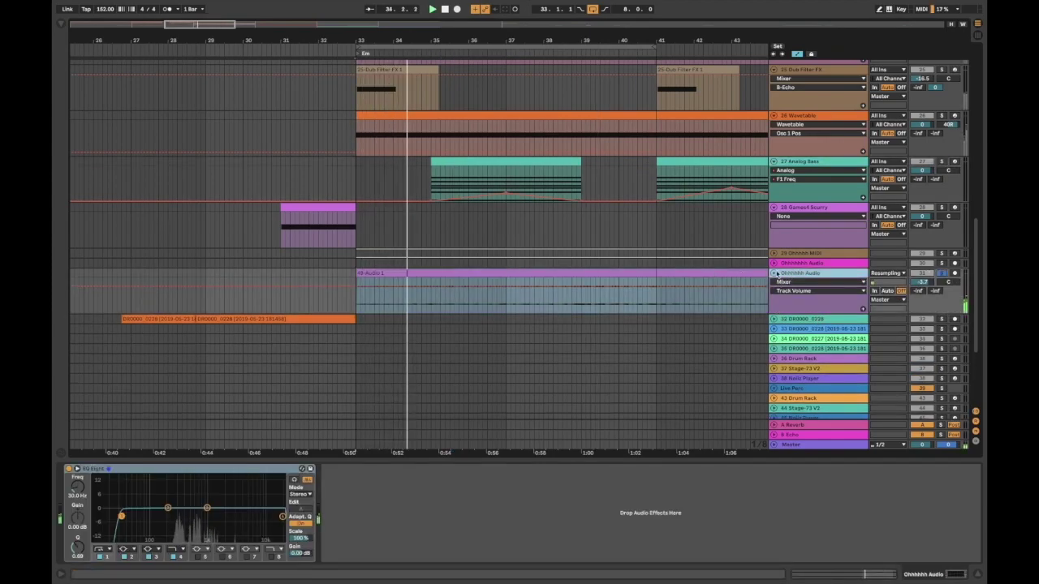
# Unfold the Ohhhhh MIDI track, reactivate its deactivated clip and listen to the track soloed
pyautogui.click(791, 254)
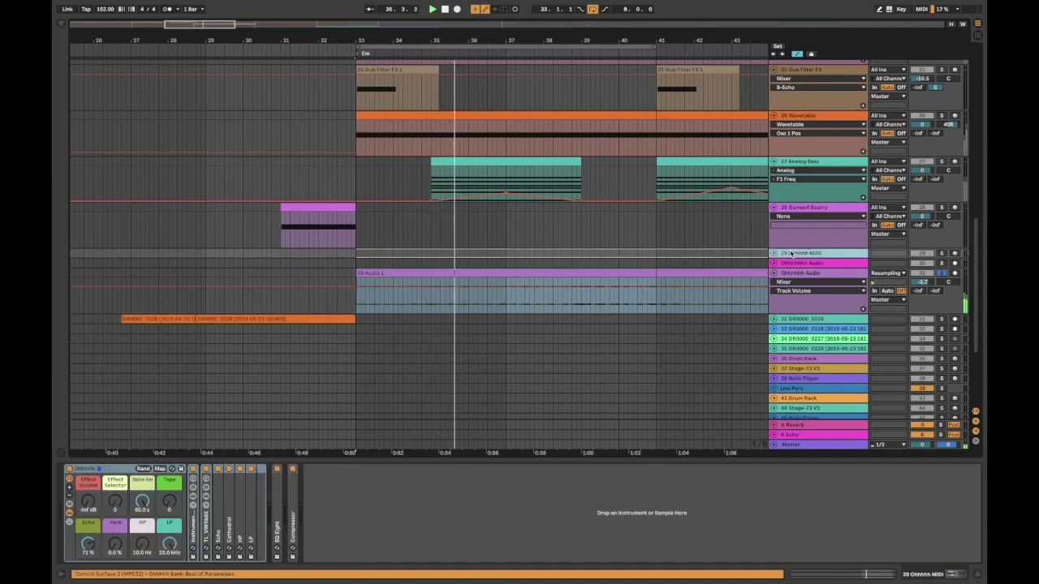
pyautogui.click(773, 254)
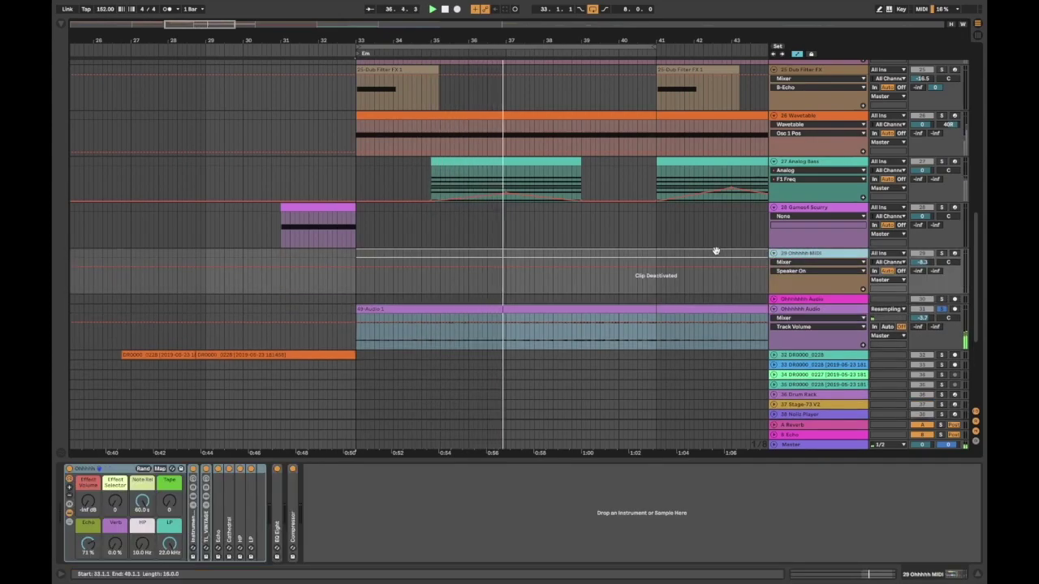
pyautogui.click(674, 252)
pyautogui.press('0')
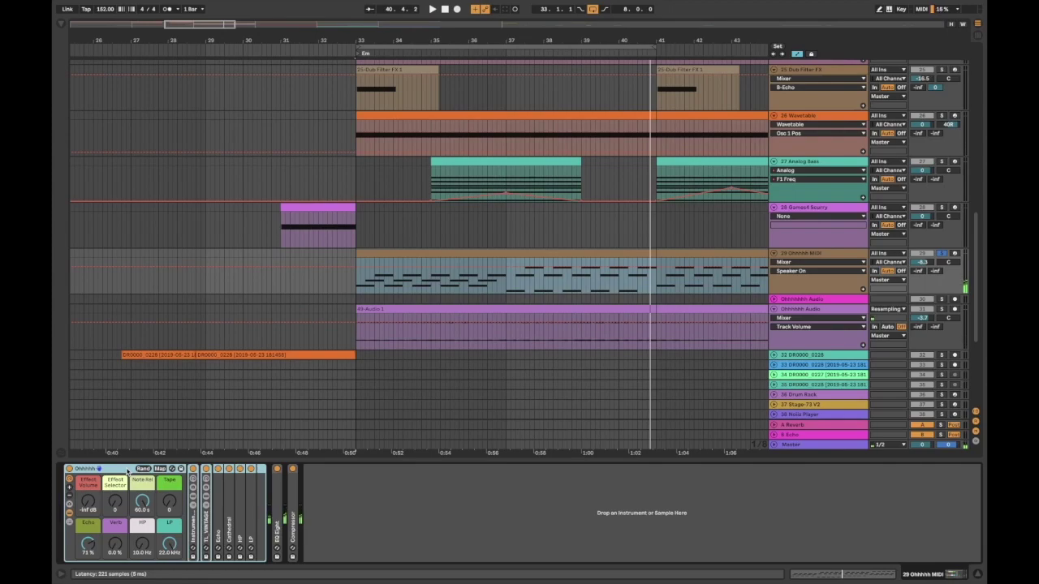
# Switch to the browser to view the Ethereal Voices product page, return to Ableton Live and play the Ohhhhh MIDI track
pyautogui.press('super+Tab')
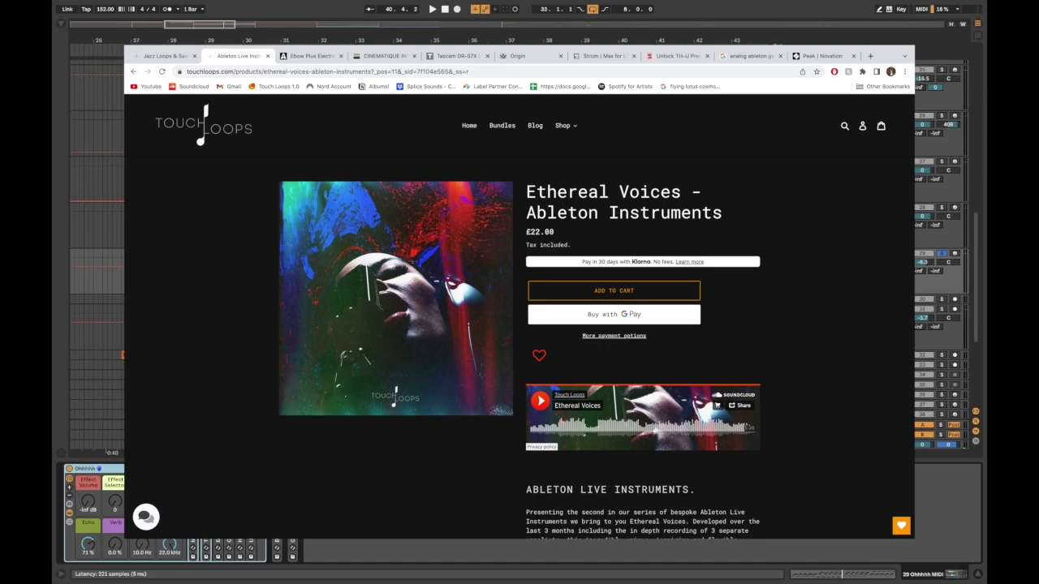
pyautogui.press('super+Tab')
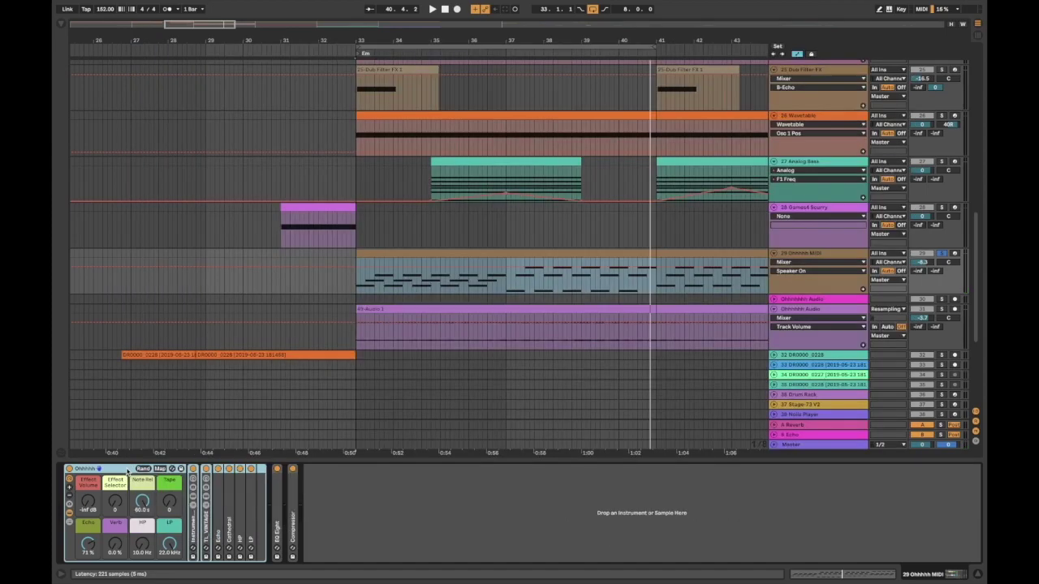
pyautogui.press('space')
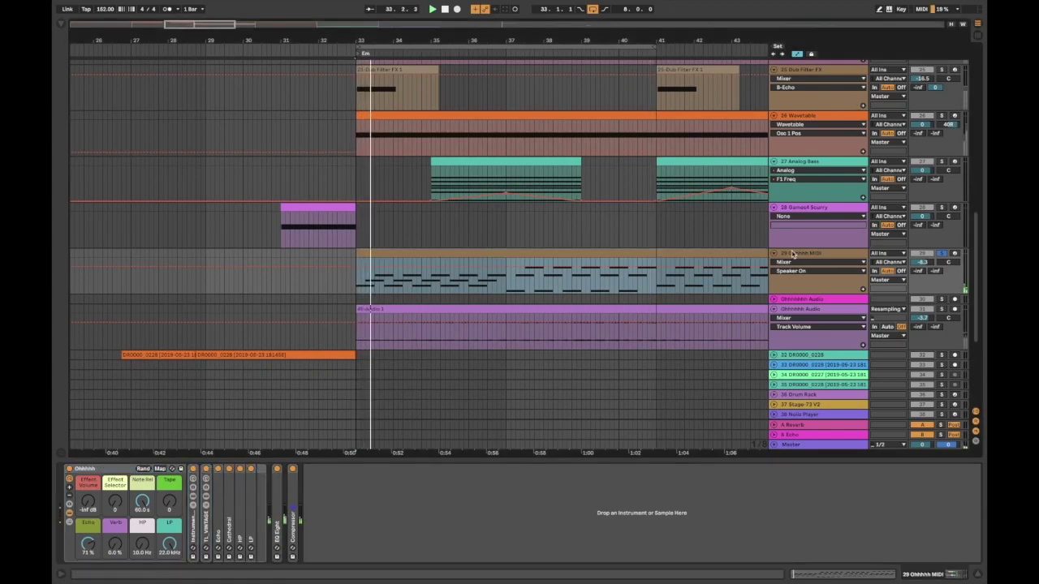
# Expand the Instrument Rack and TL_VINTAGE rack inside the Ohhhhh instrument and examine their controls during playback
pyautogui.doubleClick(193, 526)
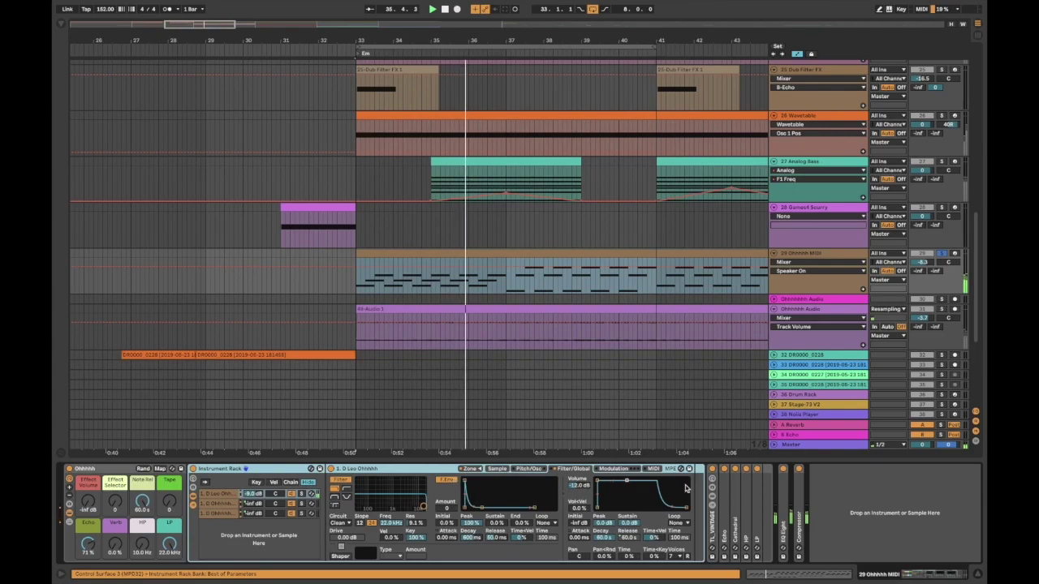
pyautogui.click(712, 469)
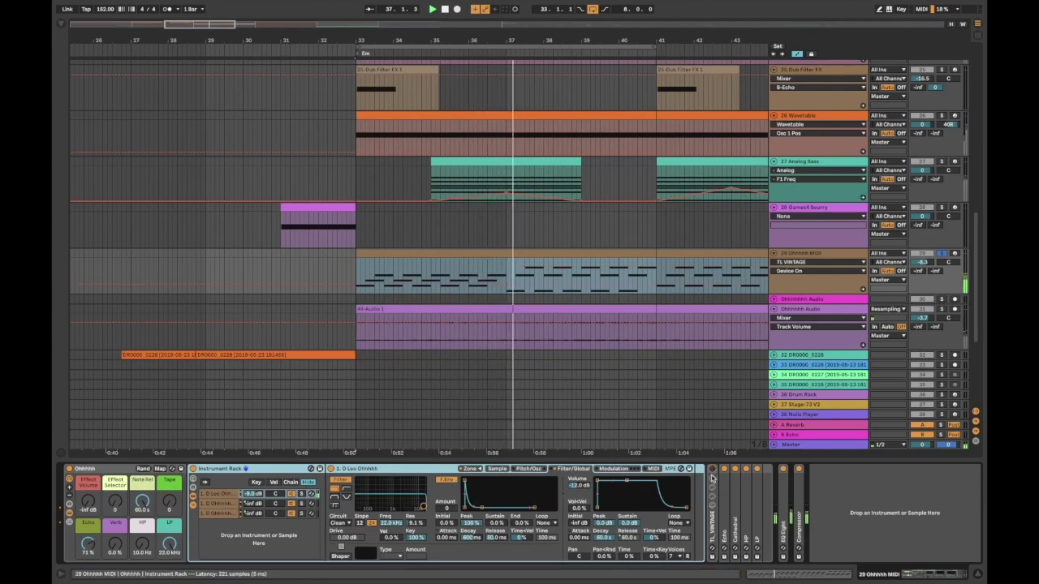
pyautogui.doubleClick(713, 532)
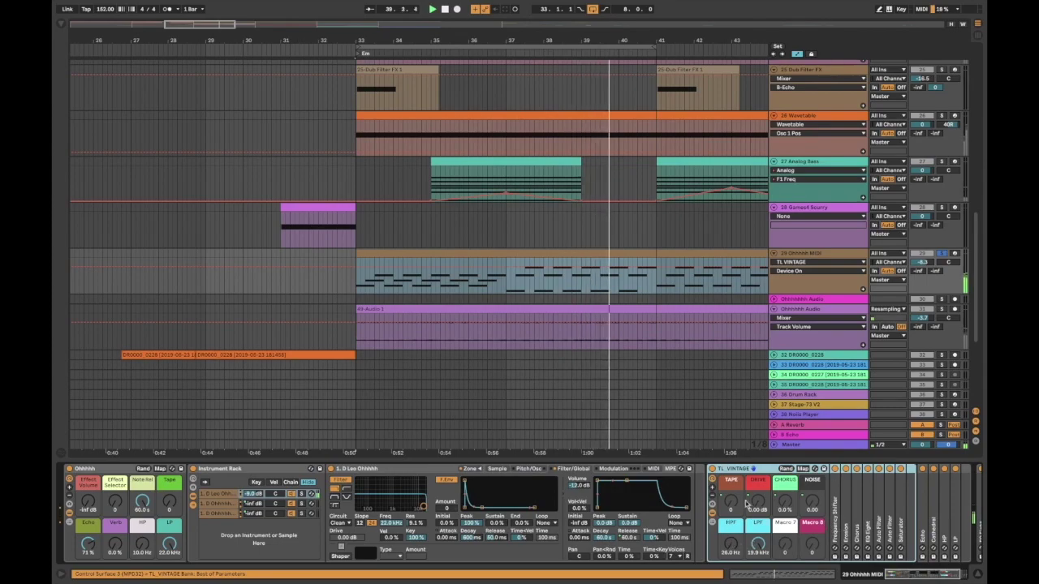
pyautogui.hscroll(3, 791, 503)
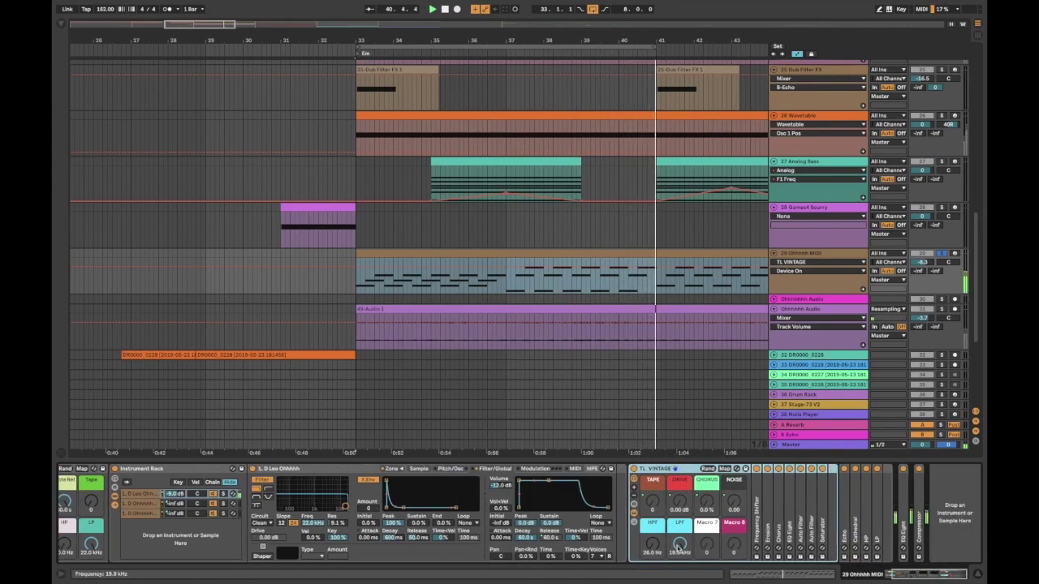
# Expand the Echo, Cathedral, HP, LP, EQ Eight and Compressor devices on Ohhhhh MIDI and examine their settings
pyautogui.doubleClick(847, 519)
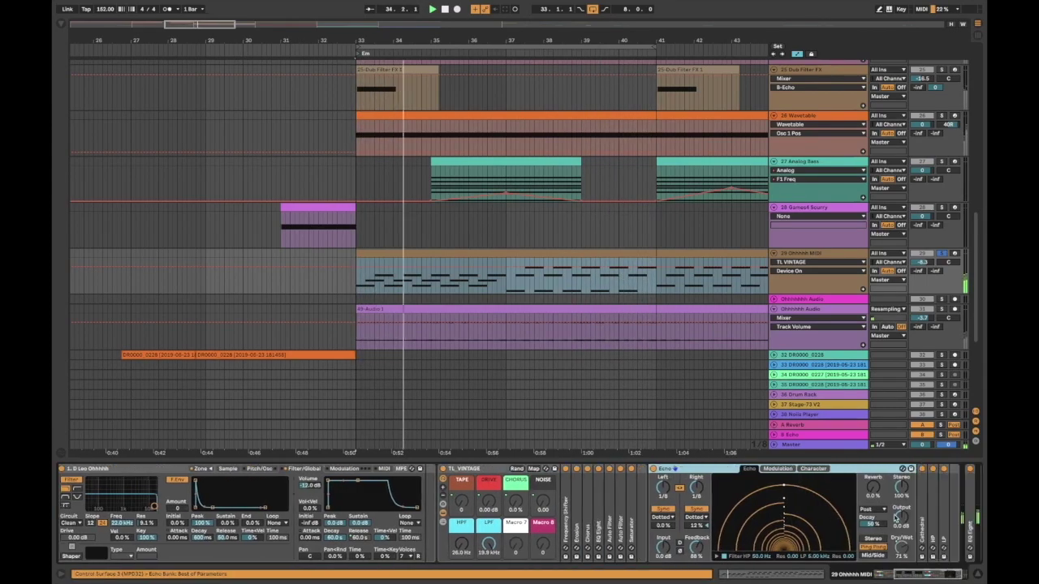
pyautogui.doubleClick(858, 521)
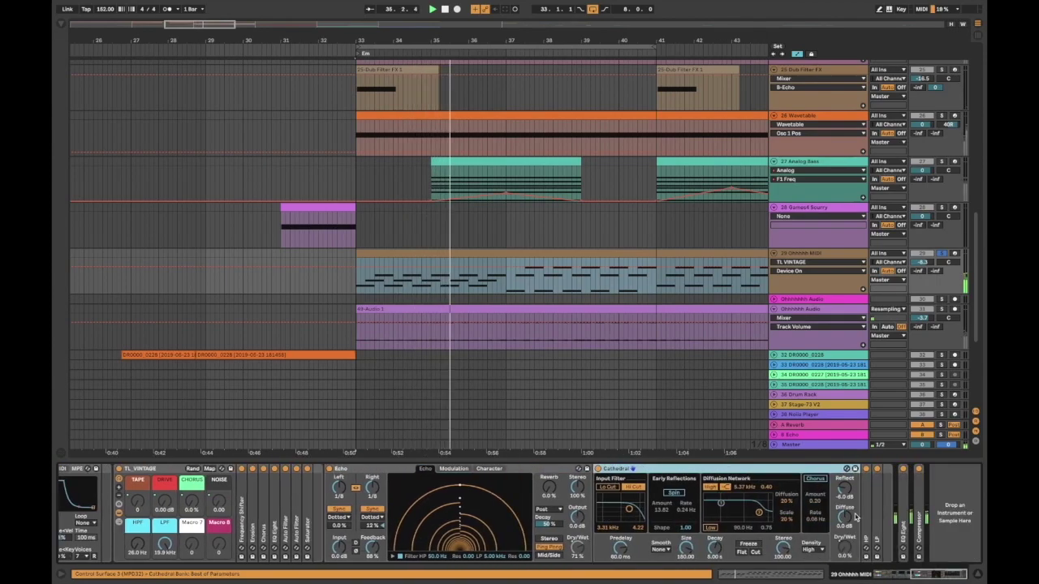
pyautogui.doubleClick(875, 521)
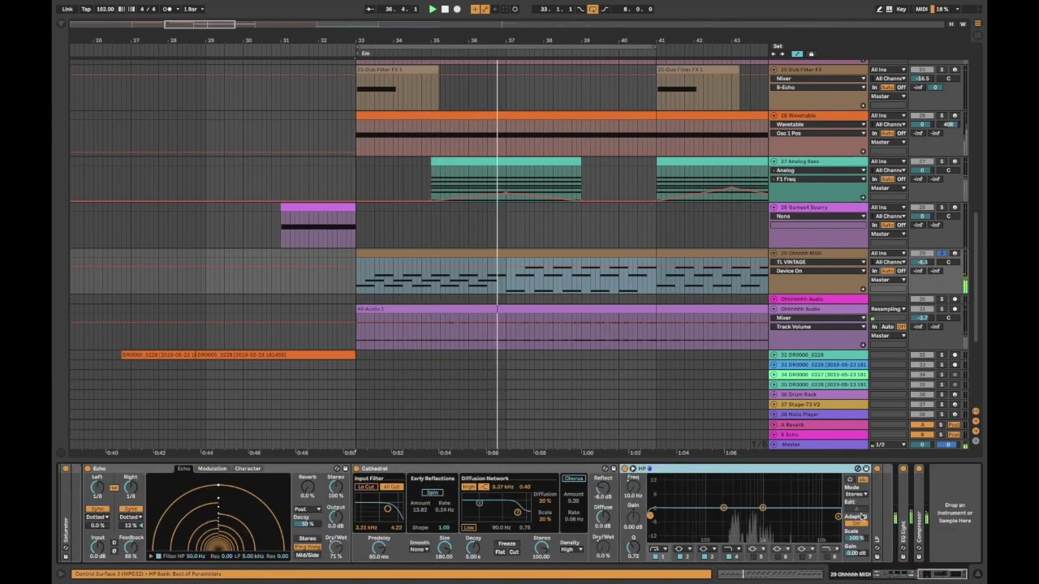
pyautogui.doubleClick(877, 519)
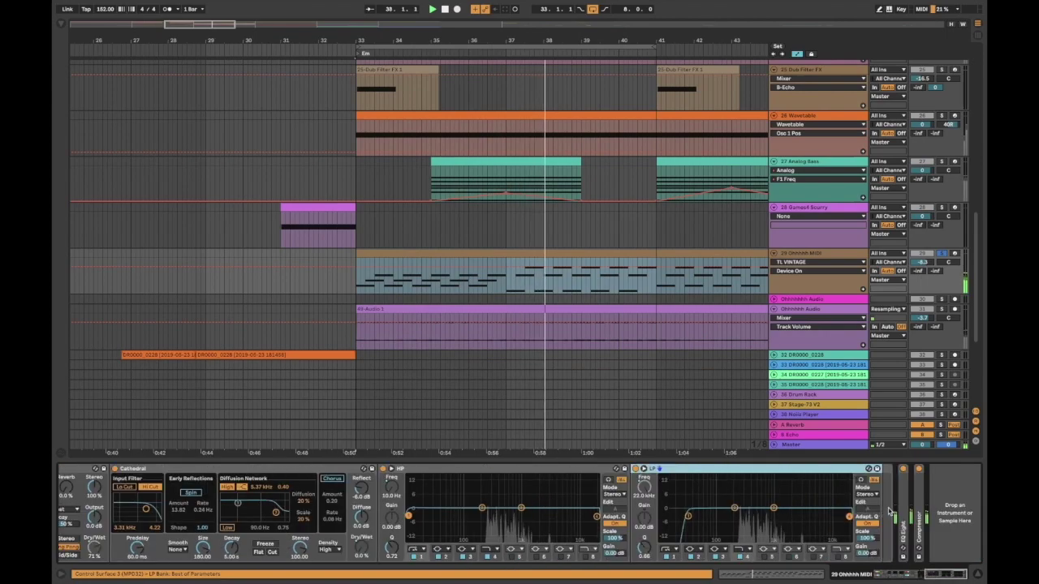
pyautogui.doubleClick(904, 514)
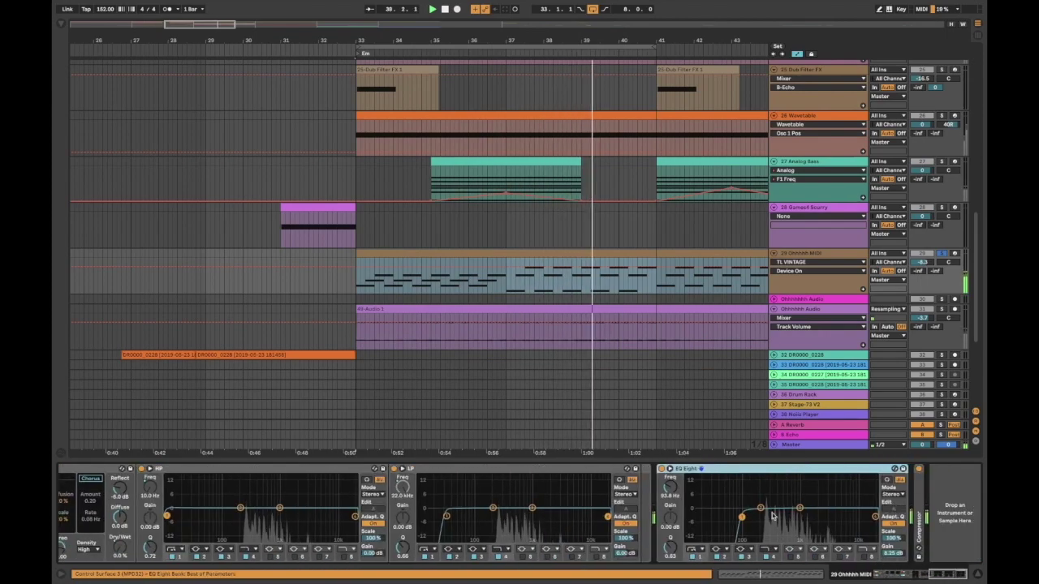
pyautogui.hscroll(3, 919, 493)
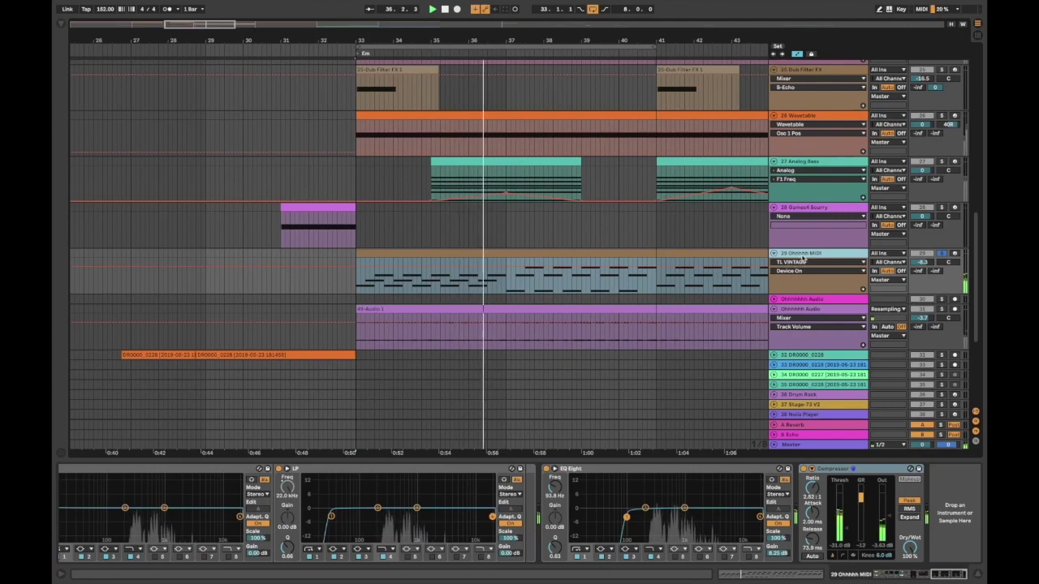
# Solo the Ohhhhh Audio track to hear the resampled version, then look back through the Ohhhhh MIDI track's device chain
pyautogui.click(807, 312)
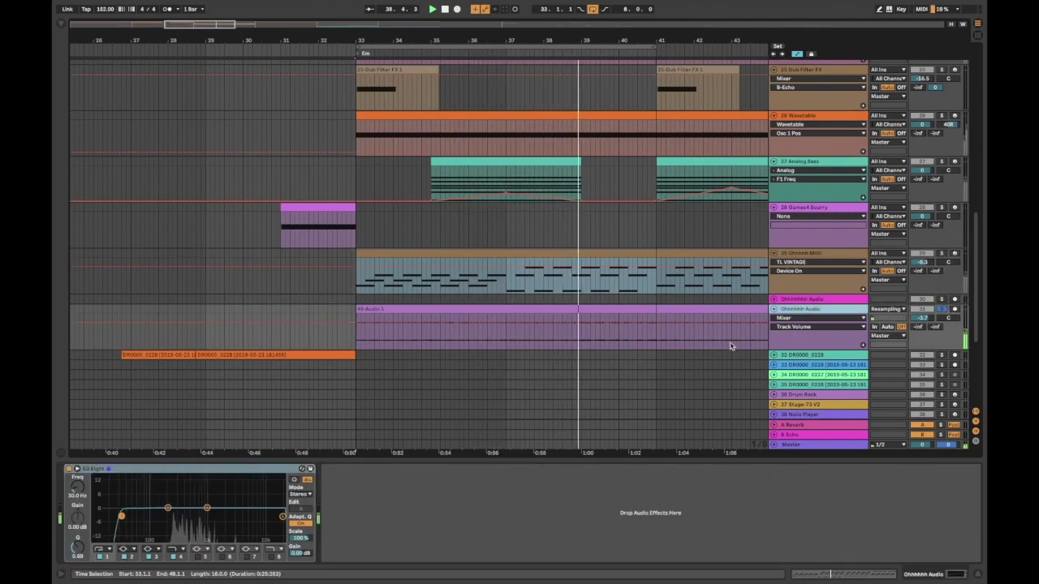
pyautogui.click(828, 254)
pyautogui.hscroll(-5, 632, 512)
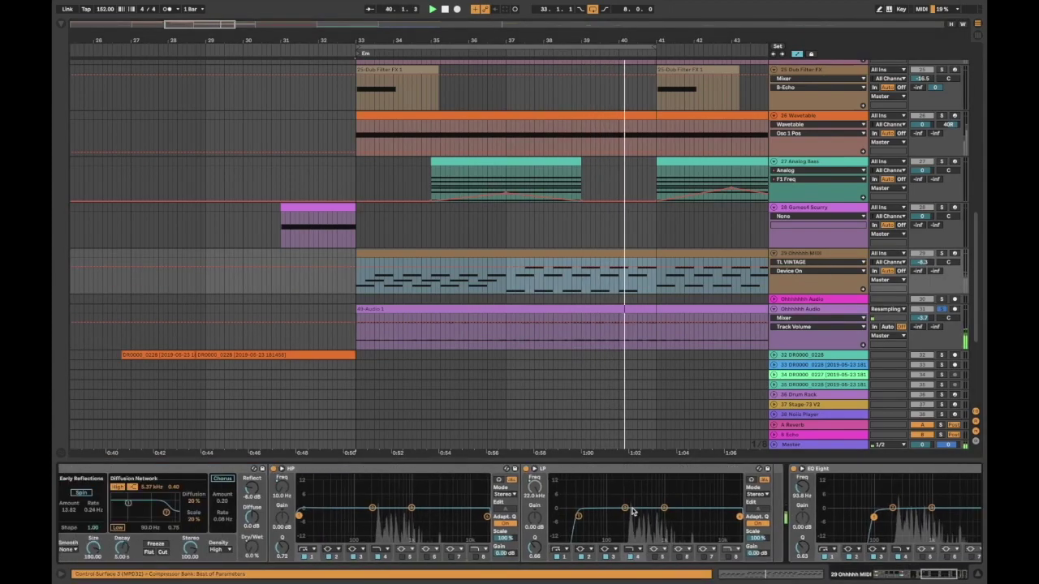
pyautogui.hscroll(-10, 633, 511)
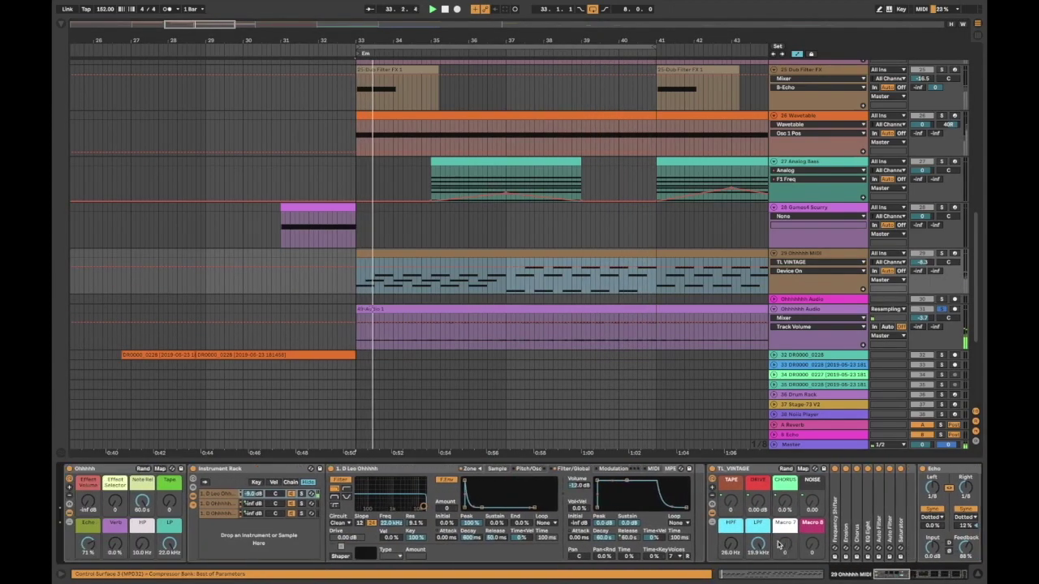